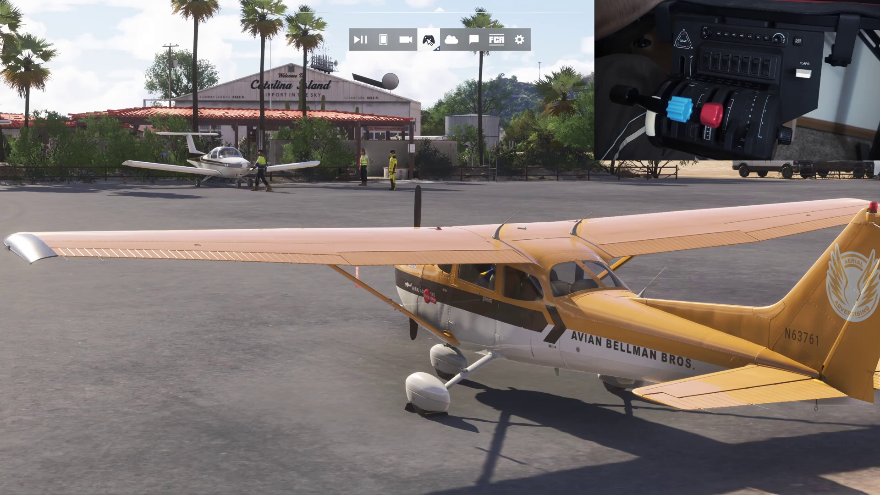
- Go from the pause menu to Settings > Controls and select the Bravo Throttle Quadrant device
left_click(430, 42)
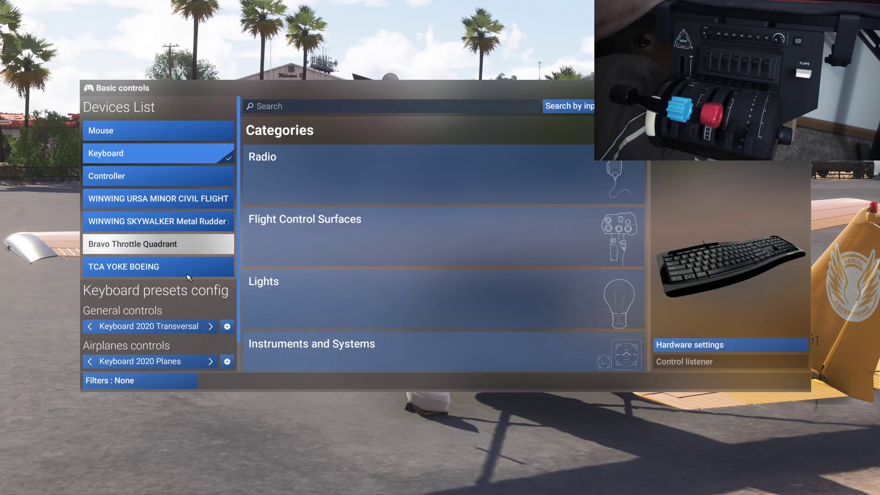
key("Escape")
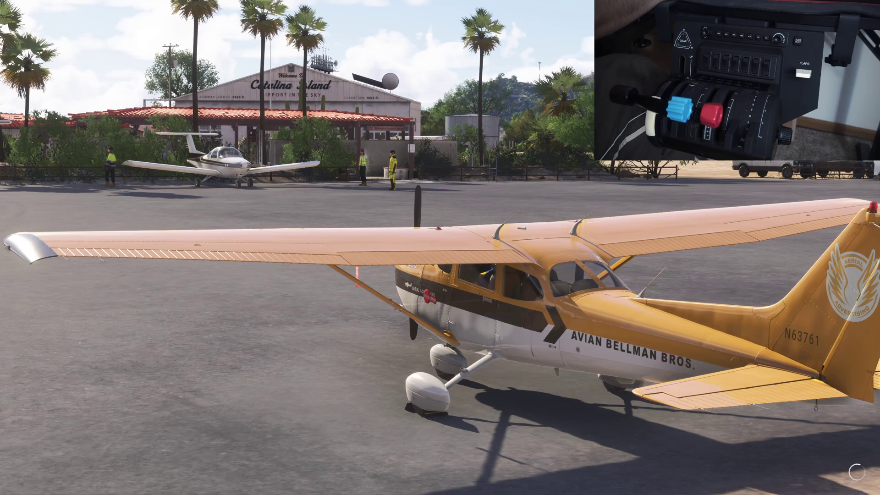
key("Escape")
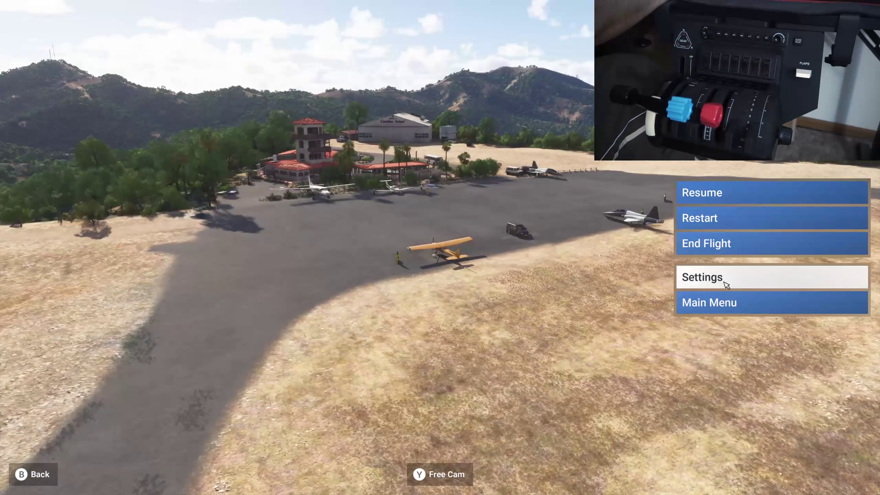
left_click(712, 281)
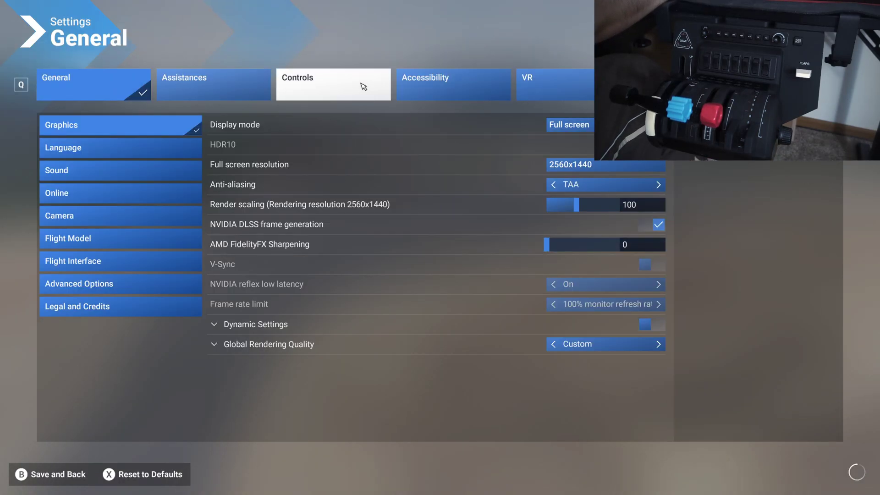
left_click(359, 84)
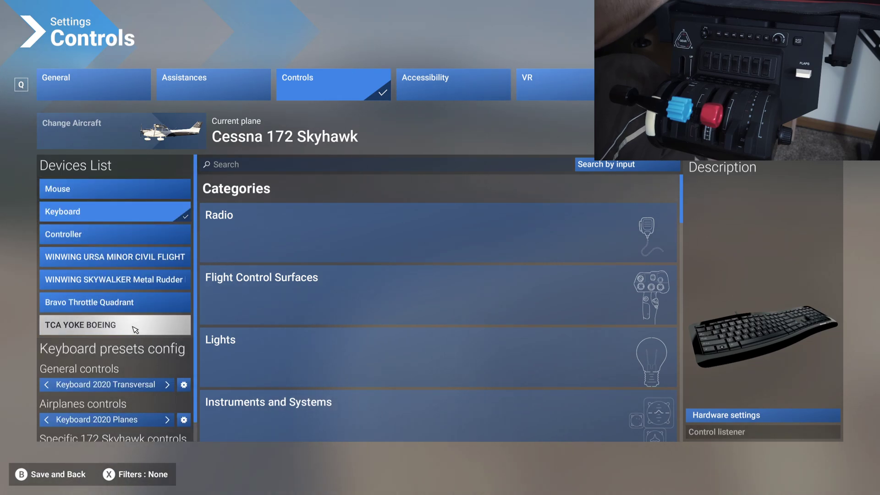
scroll(136, 348, "down", 1)
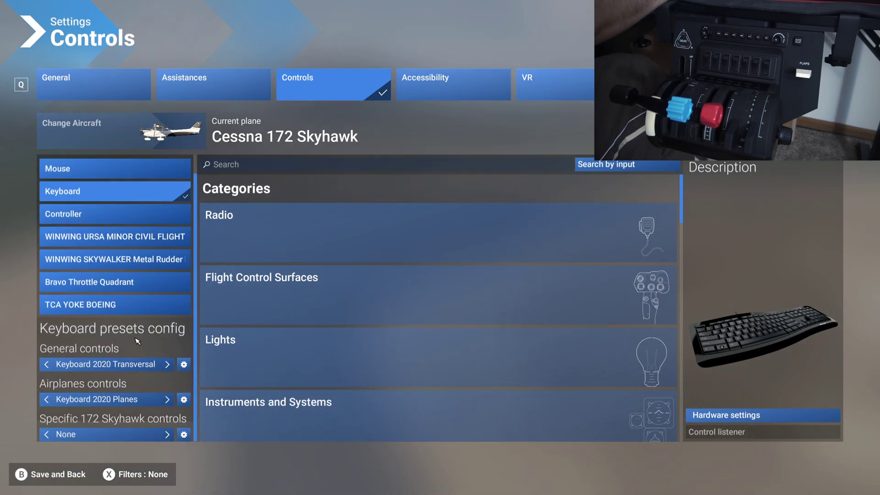
left_click(123, 288)
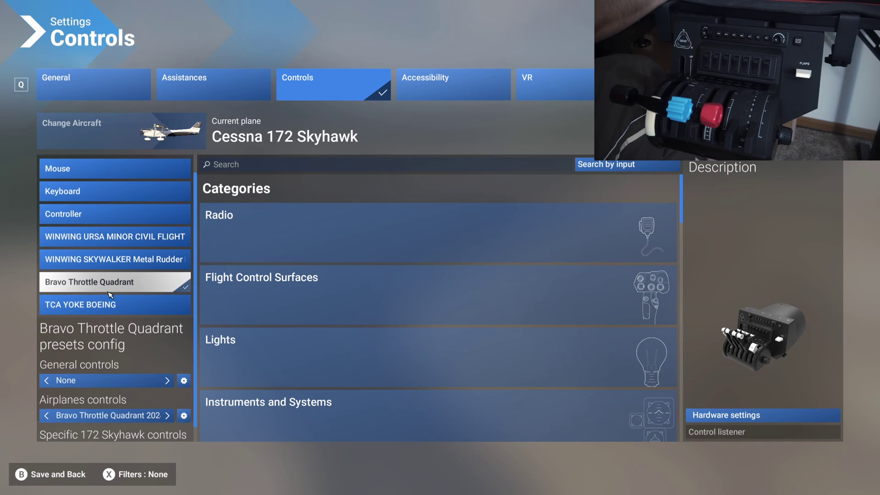
- Duplicate the Bravo general controls profile and name the copy SEPROP
scroll(138, 342, "down", 1)
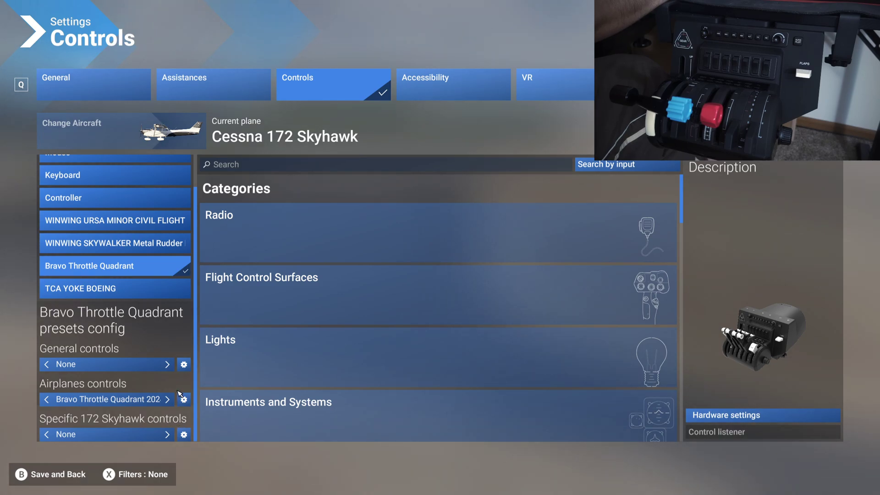
left_click(183, 367)
left_click(209, 327)
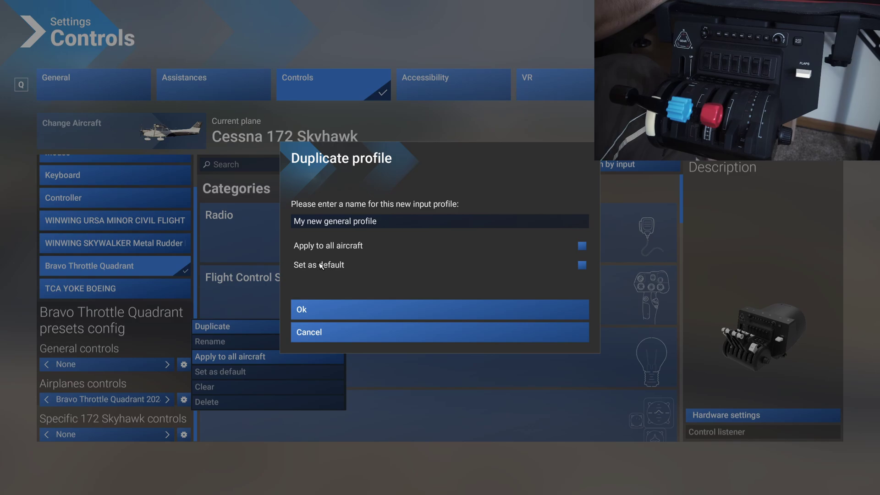
left_click(376, 222)
key("ctrl+a")
key("BackSpace")
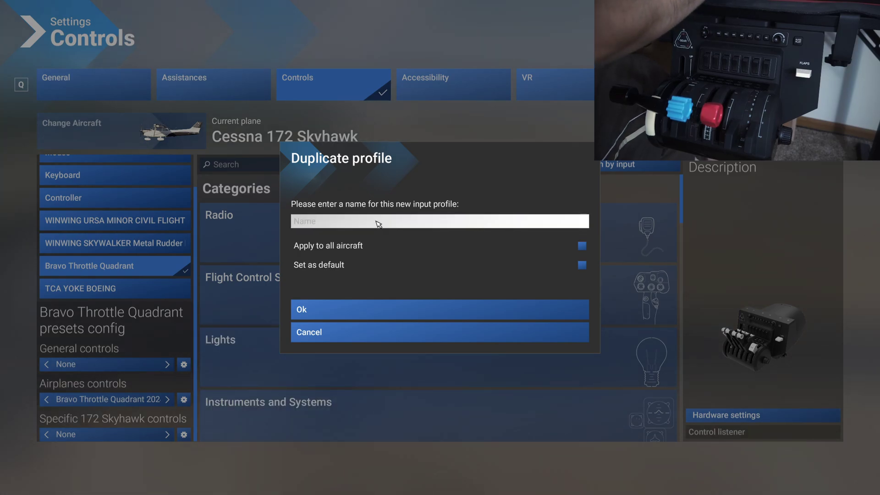
type("SE")
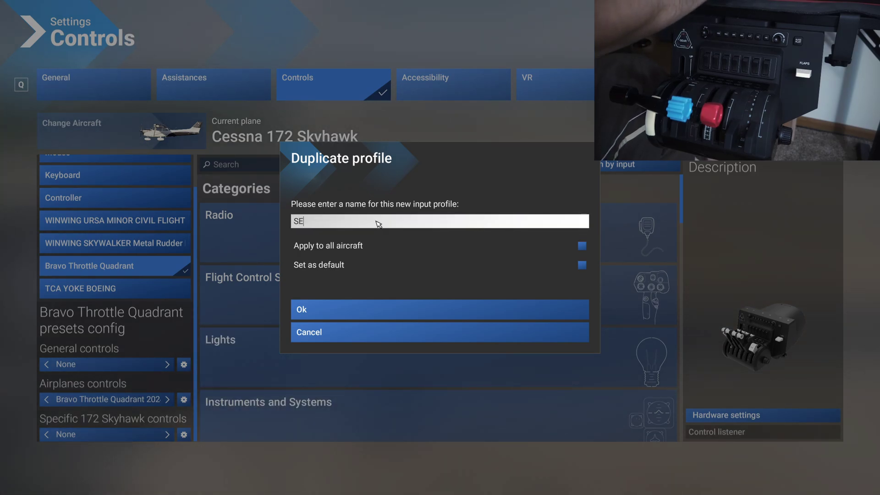
type("PROP")
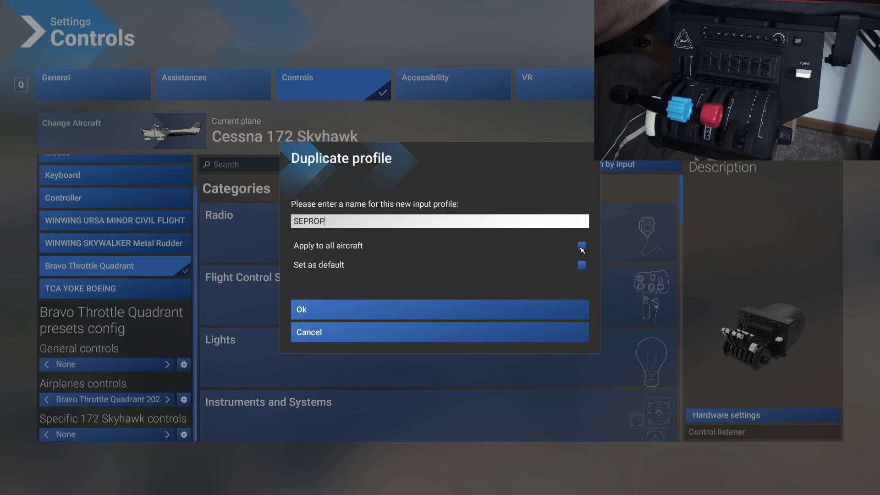
left_click(339, 308)
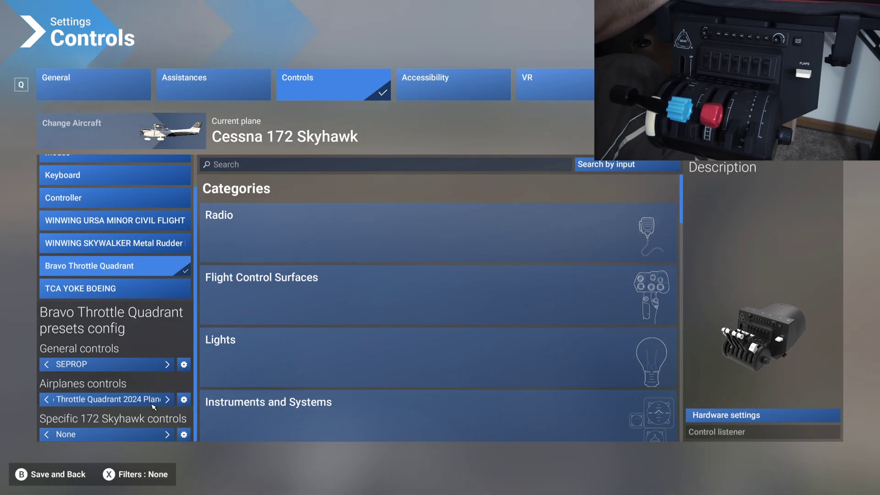
- Duplicate the Bravo Throttle Quadrant airplanes preset and name the copy SEPROP
left_click(168, 399)
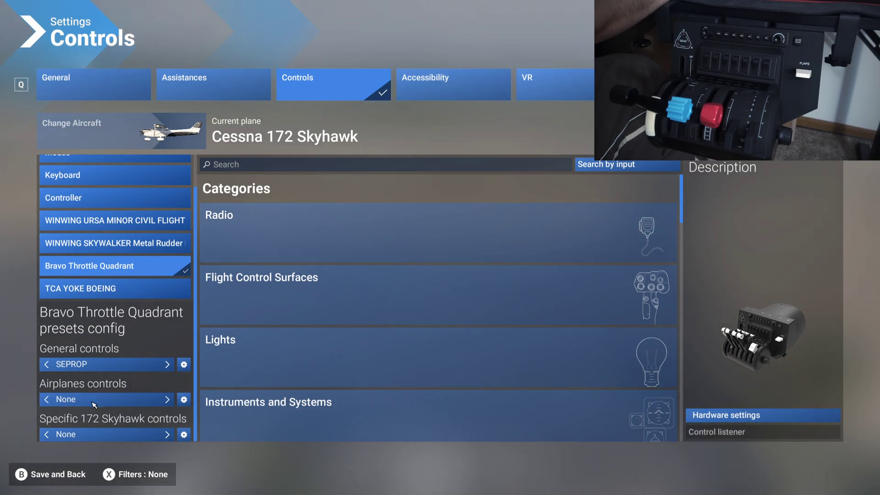
left_click(46, 399)
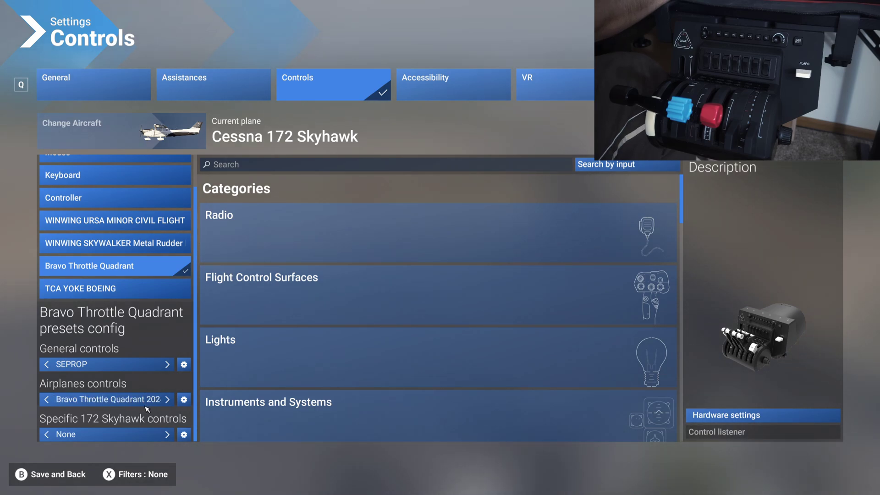
left_click(184, 400)
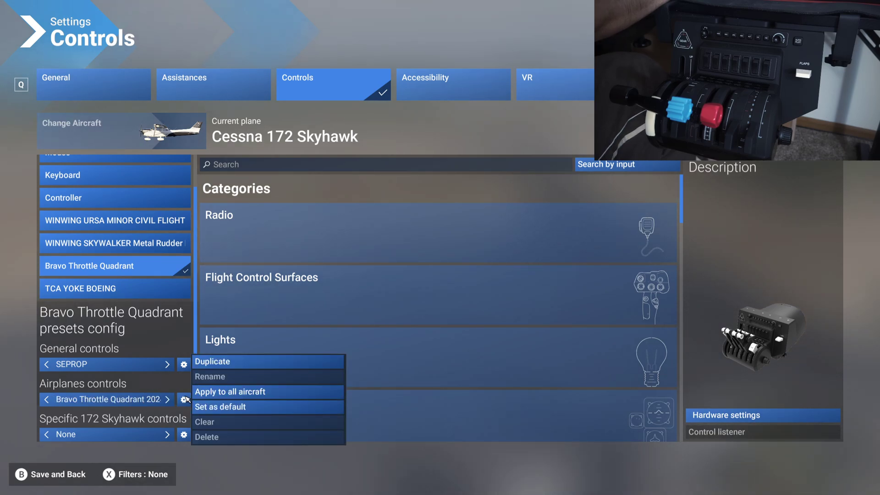
left_click(214, 363)
left_click(391, 221)
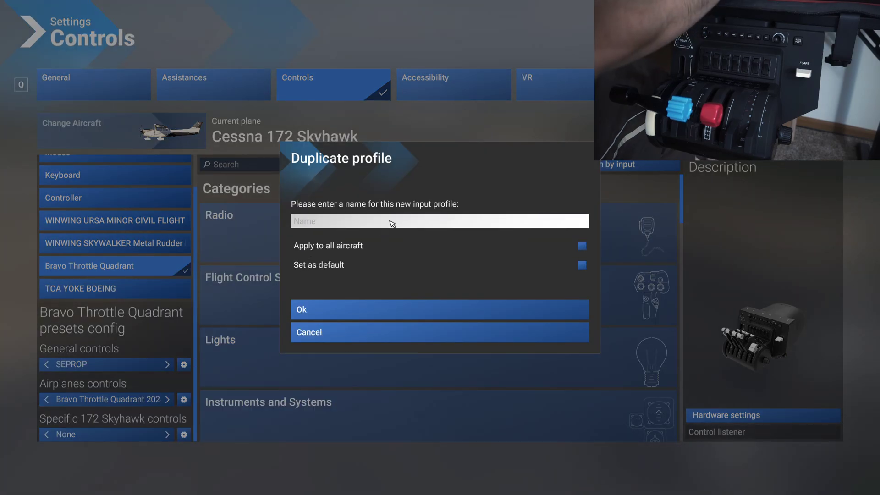
type("SE")
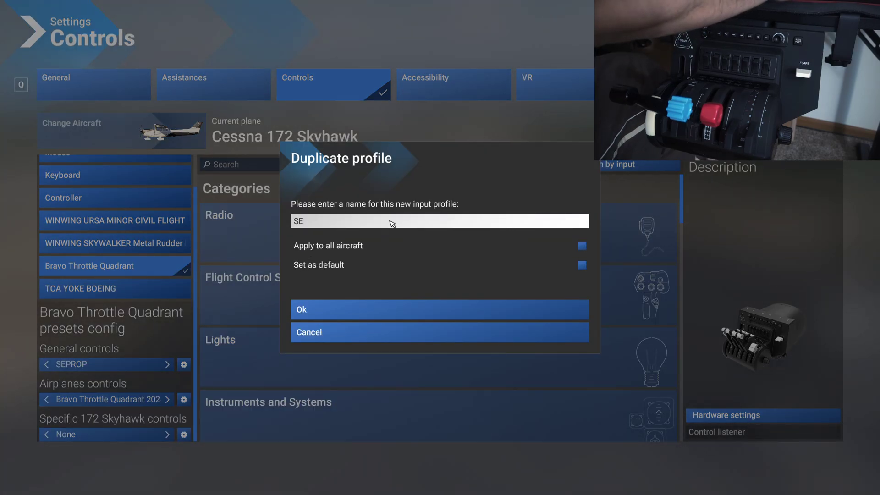
type("PROP")
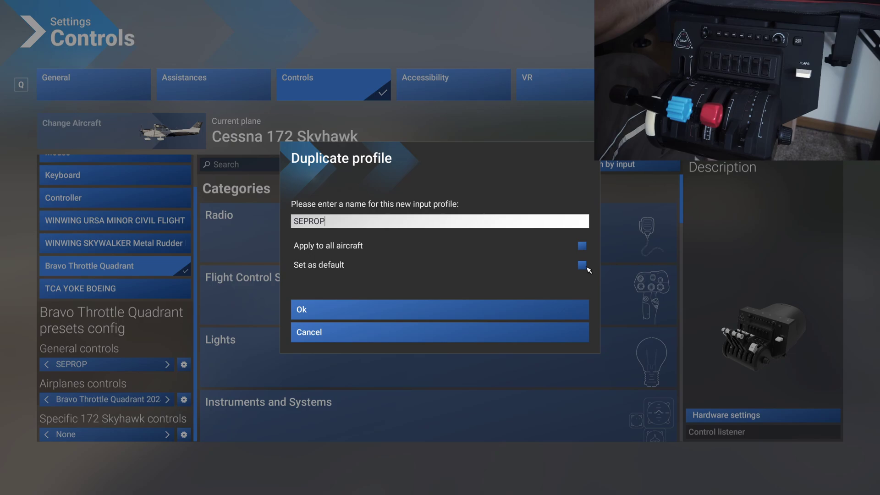
left_click(353, 307)
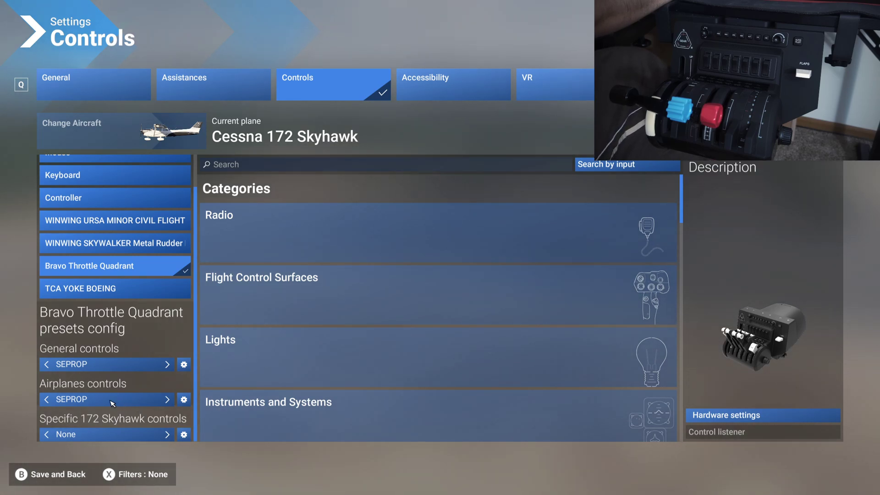
left_click(46, 399)
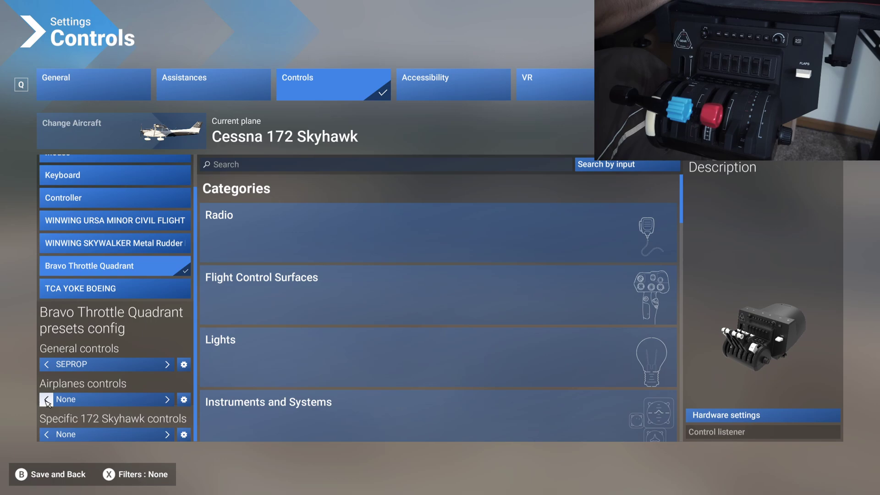
left_click(54, 400)
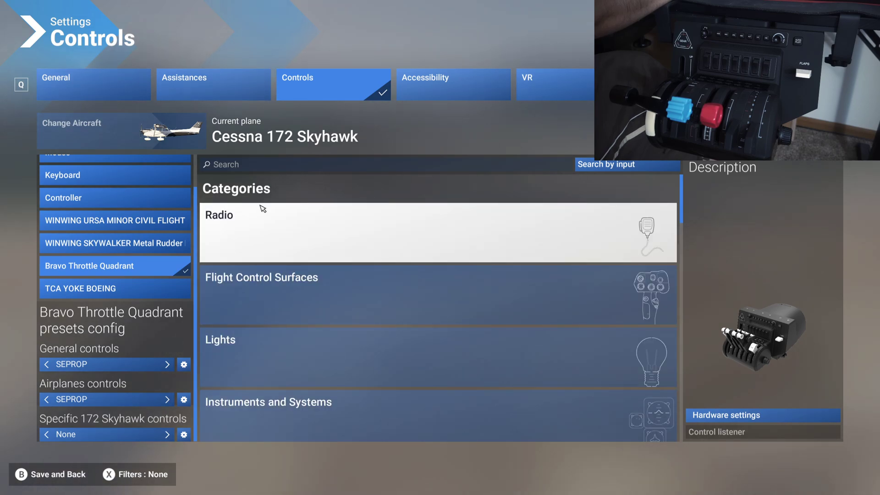
scroll(262, 374, "down", 1)
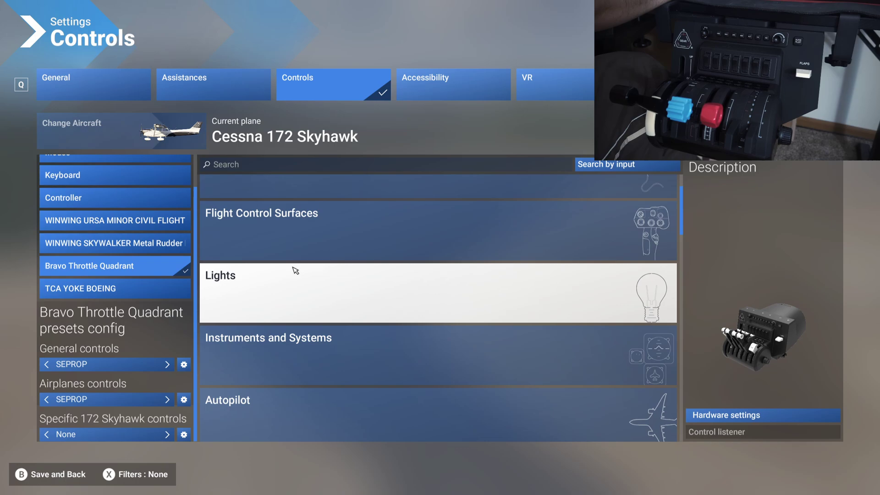
- Search by input for quadrant buttons and delete the AUTO START ENGINE and PARKING BRAKES ON bindings
left_click(636, 164)
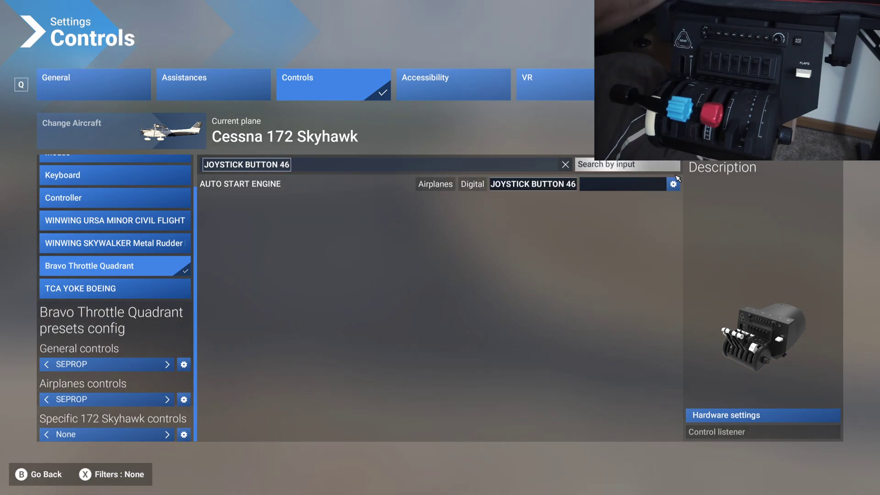
left_click(673, 184)
left_click(661, 265)
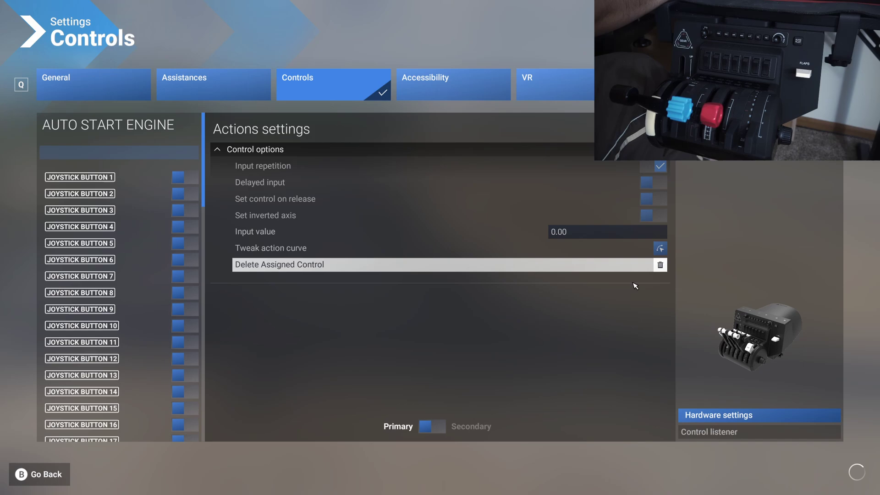
left_click(30, 474)
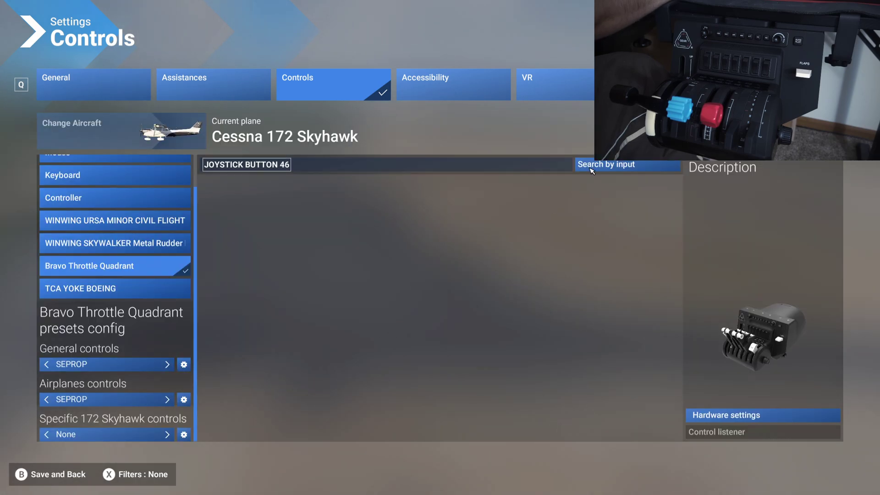
left_click(593, 166)
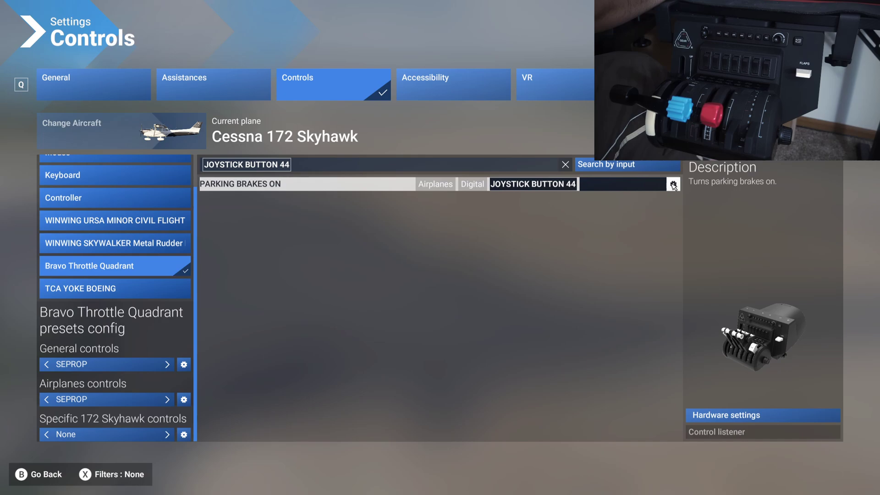
left_click(673, 184)
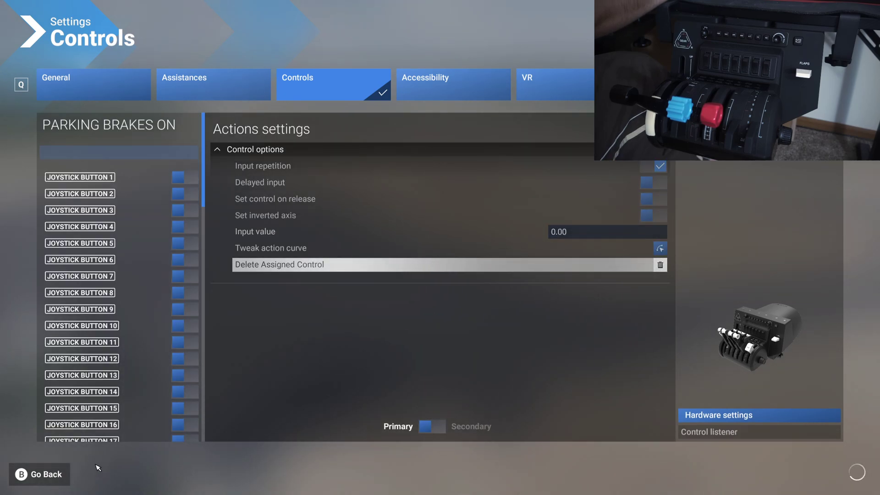
left_click(476, 264)
- Press more quadrant buttons to identify their bound actions, including the door lights binding
left_click(602, 169)
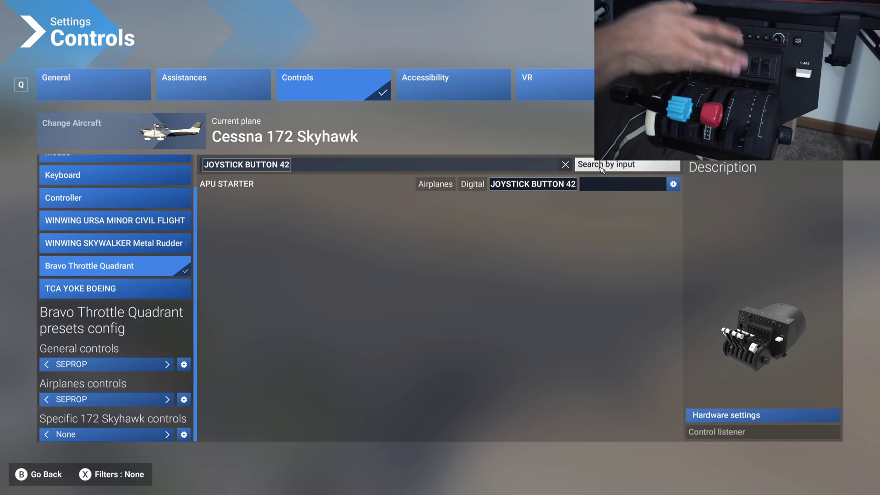
left_click(591, 165)
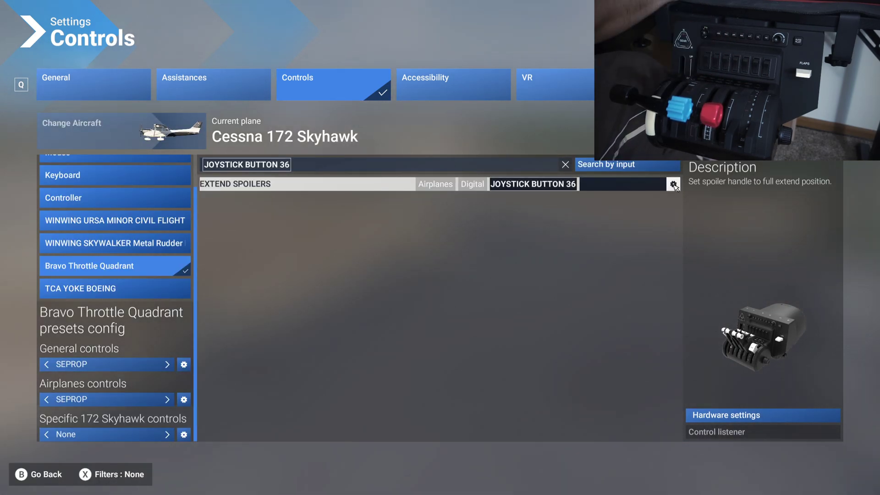
left_click(628, 164)
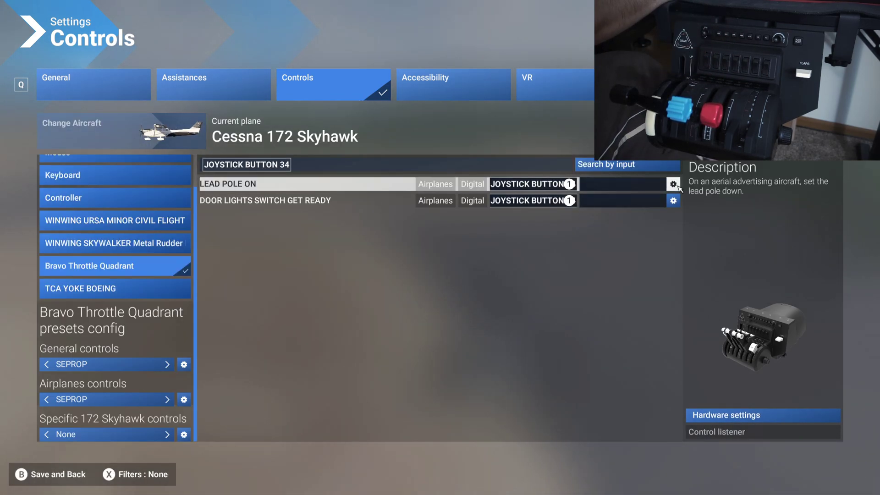
left_click(673, 200)
key("Escape")
left_click(583, 163)
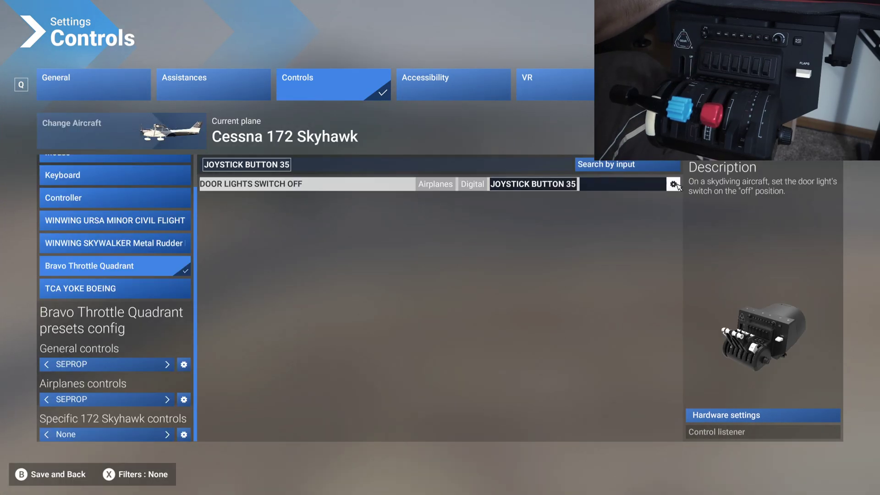
left_click(591, 164)
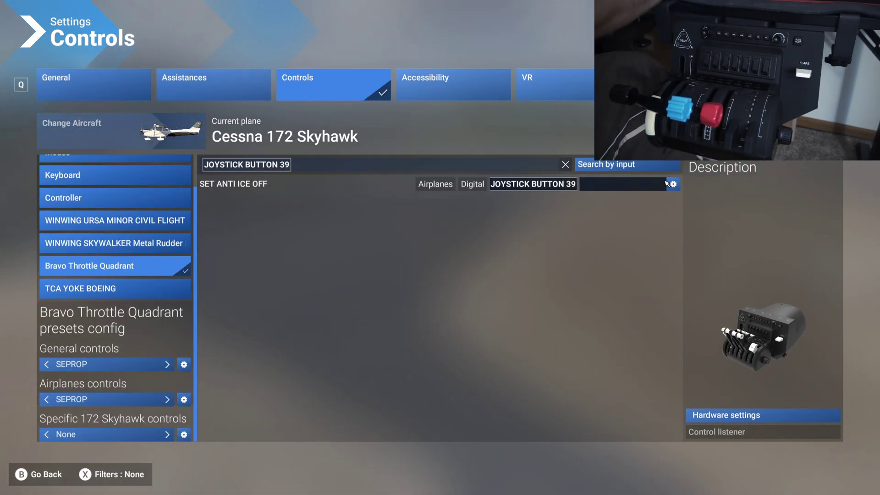
left_click(615, 165)
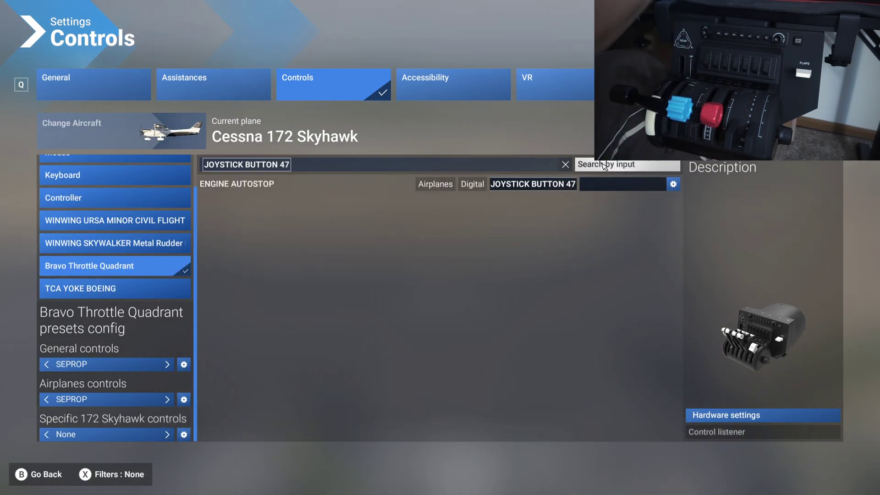
left_click(605, 165)
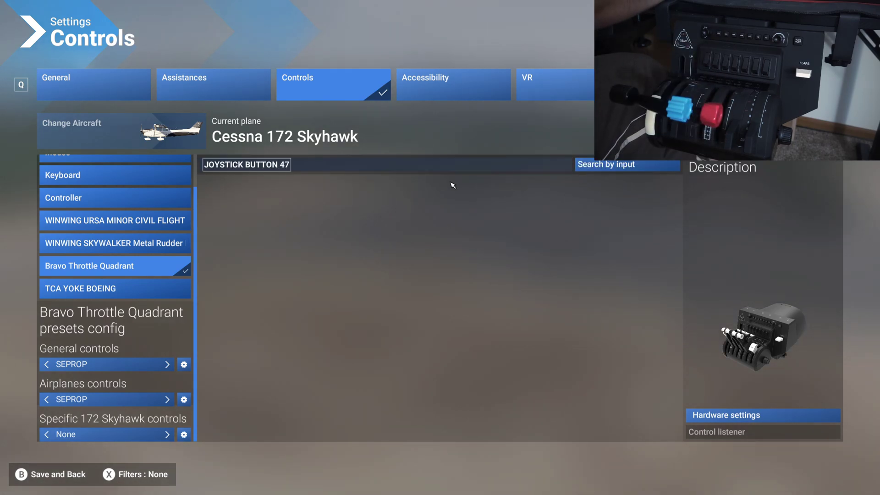
- Clear the button search and open the Power Management category
left_click(569, 166)
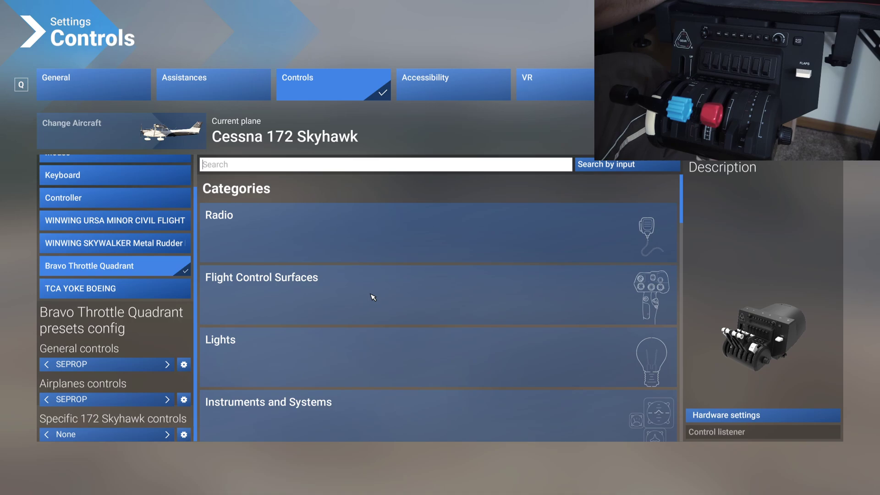
scroll(349, 327, "down", 5)
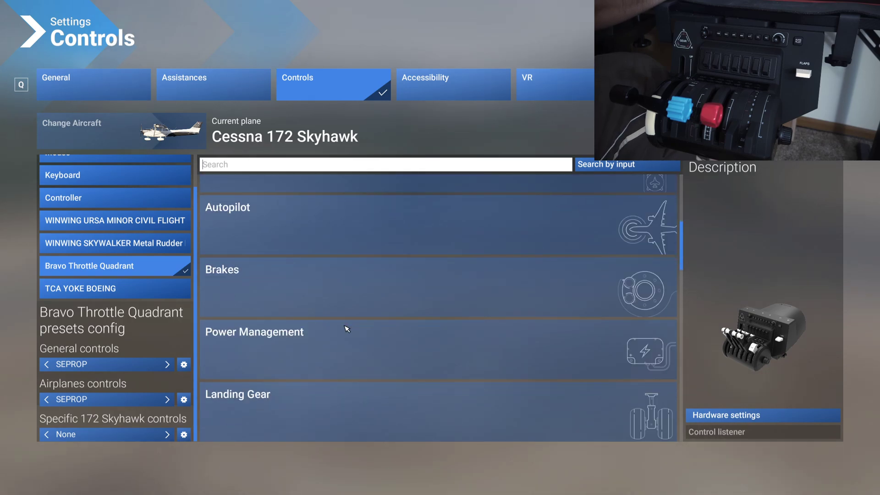
left_click(329, 345)
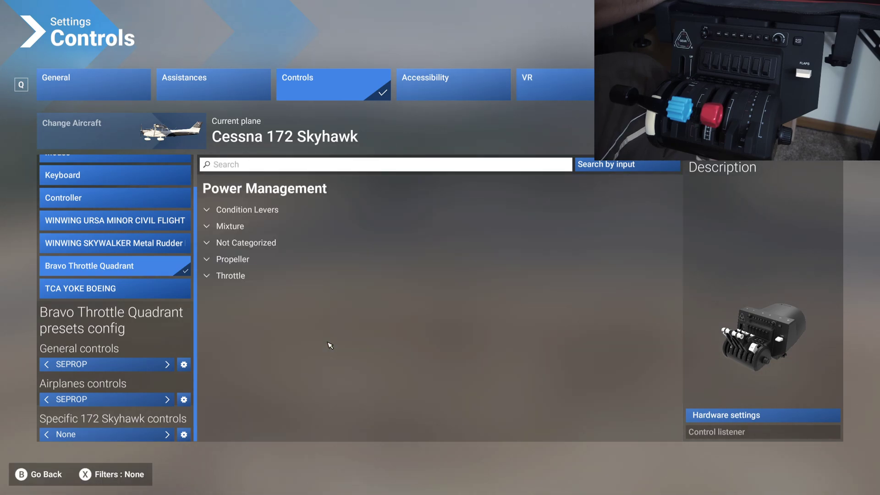
- Delete the THROTTLE 1 AXIS, THROTTLE 2 AXIS and THROTTLE 2 DECREASE bindings
left_click(211, 277)
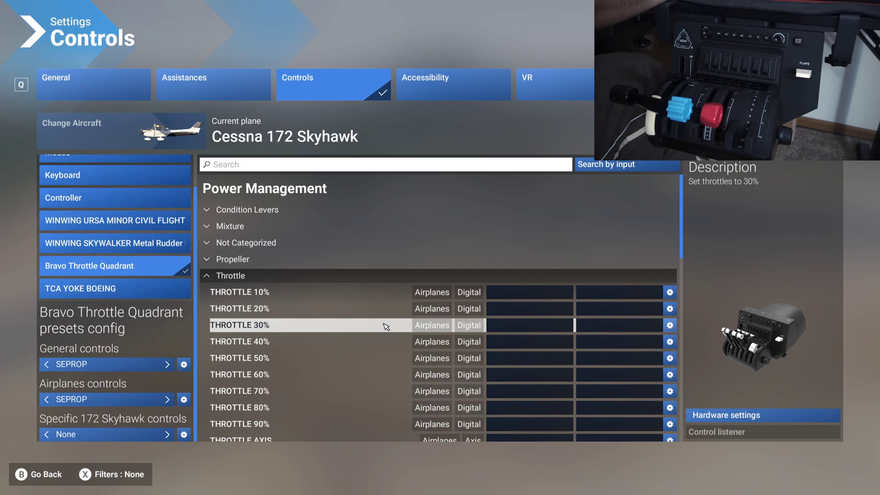
scroll(386, 323, "down", 8)
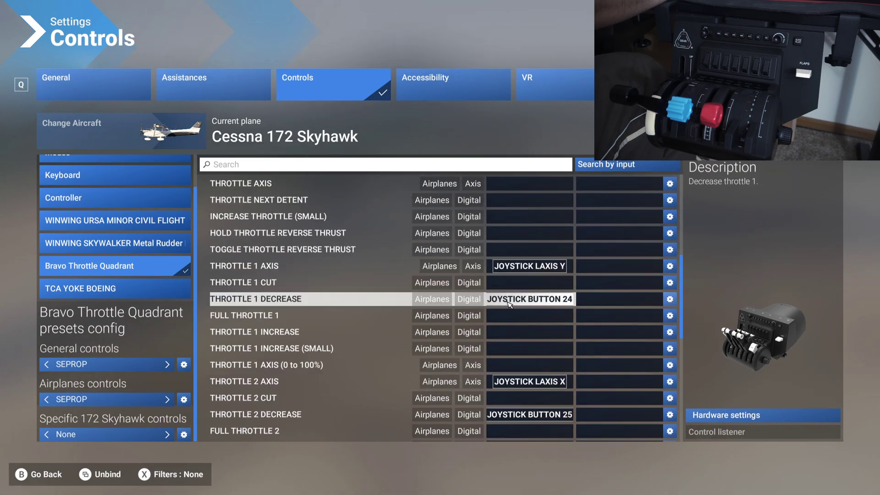
left_click(670, 266)
left_click(661, 264)
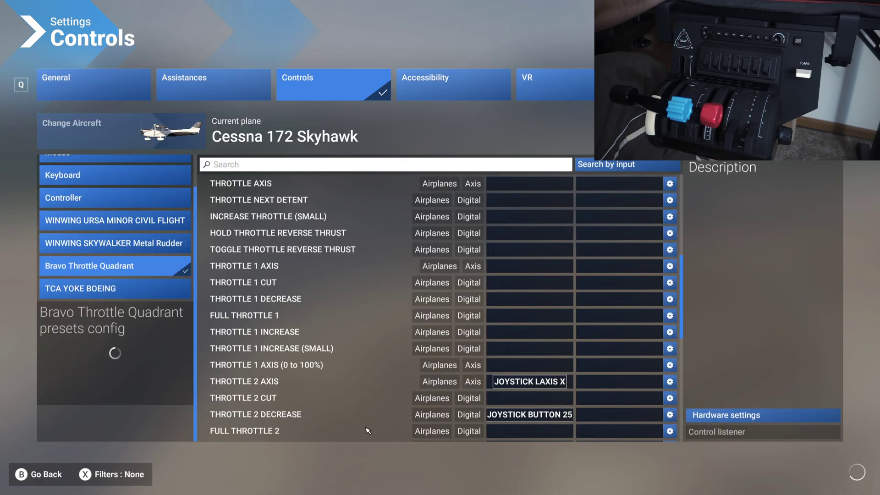
left_click(670, 381)
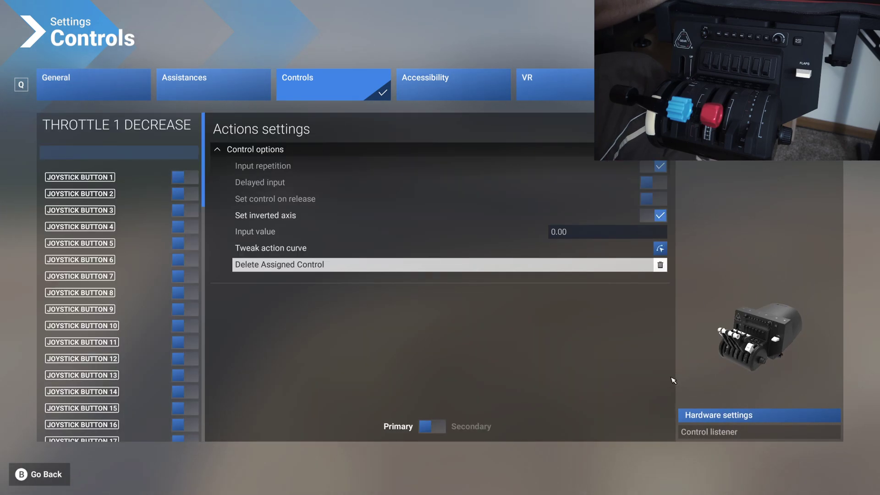
left_click(659, 265)
left_click(55, 477)
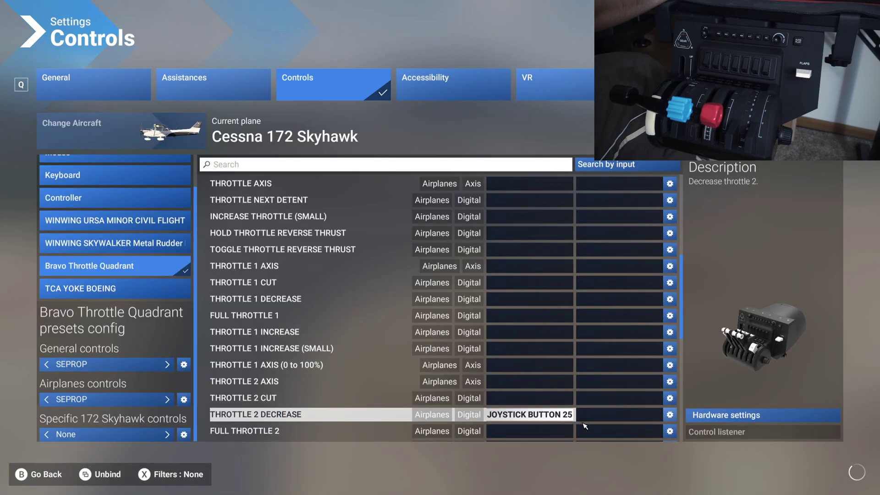
left_click(670, 419)
left_click(658, 270)
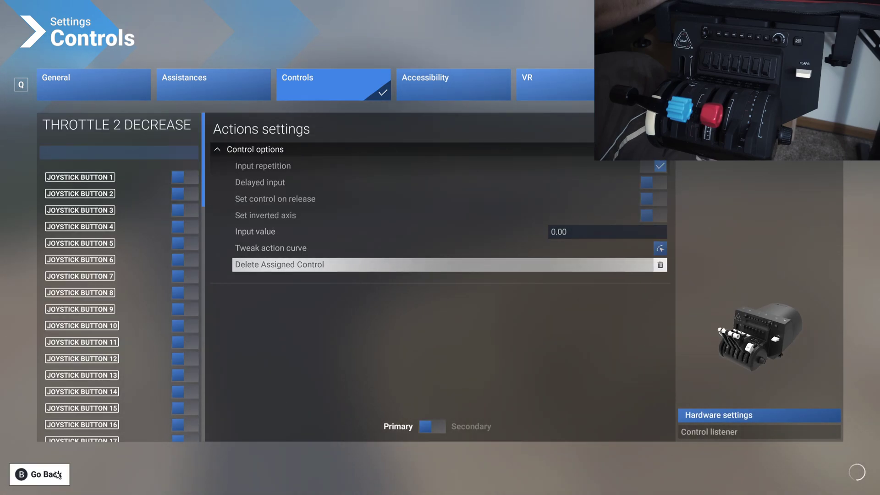
- Bind THROTTLE AXIS to JOYSTICK L-AXIS Y, inverted
scroll(376, 379, "down", 5)
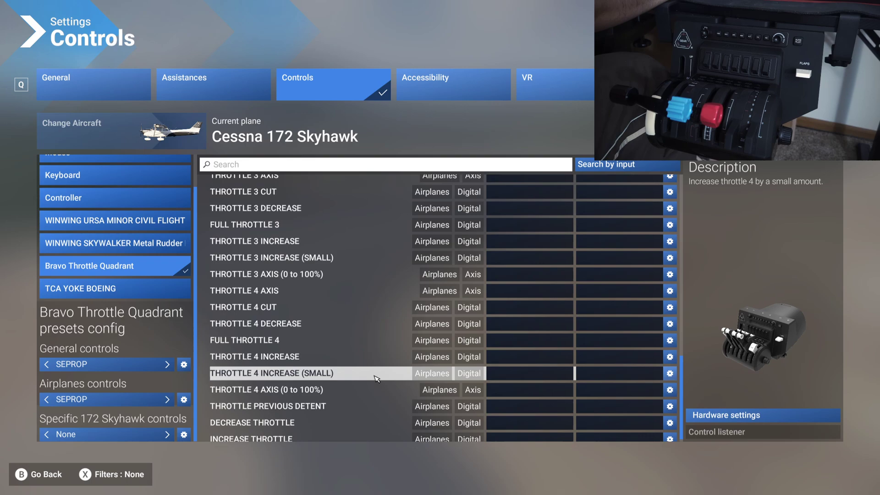
scroll(377, 378, "up", 15)
scroll(378, 377, "down", 4)
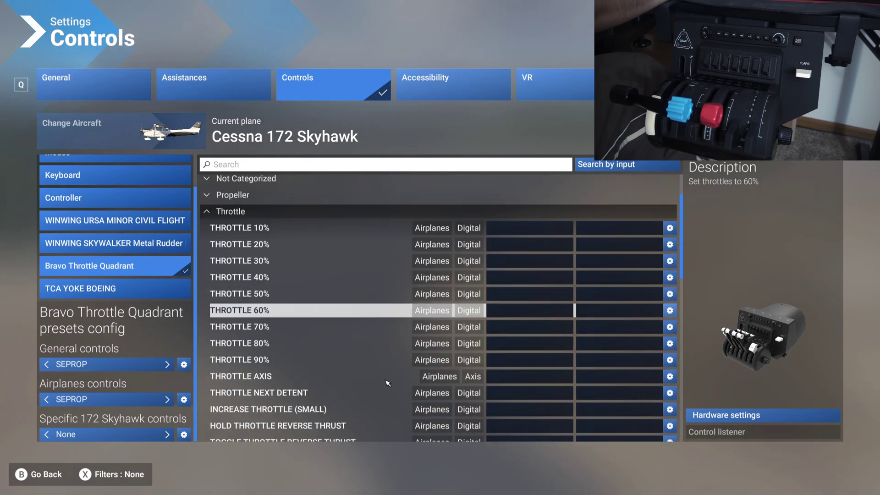
left_click(515, 315)
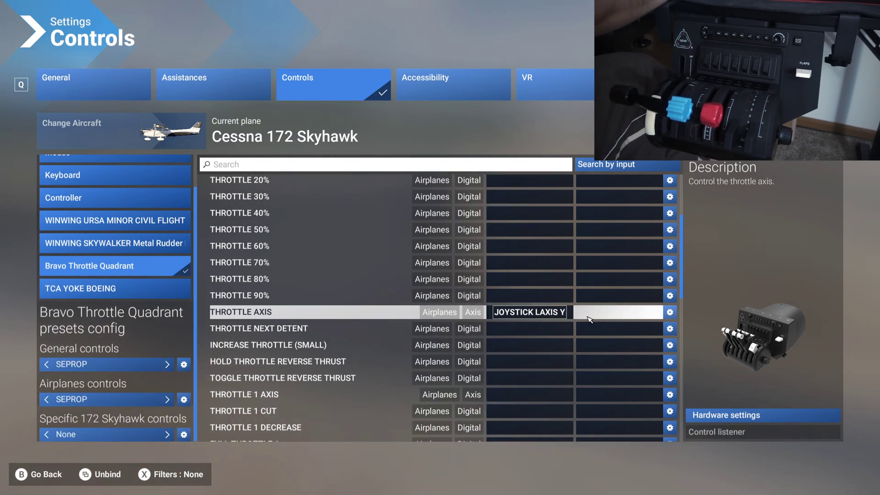
left_click(670, 313)
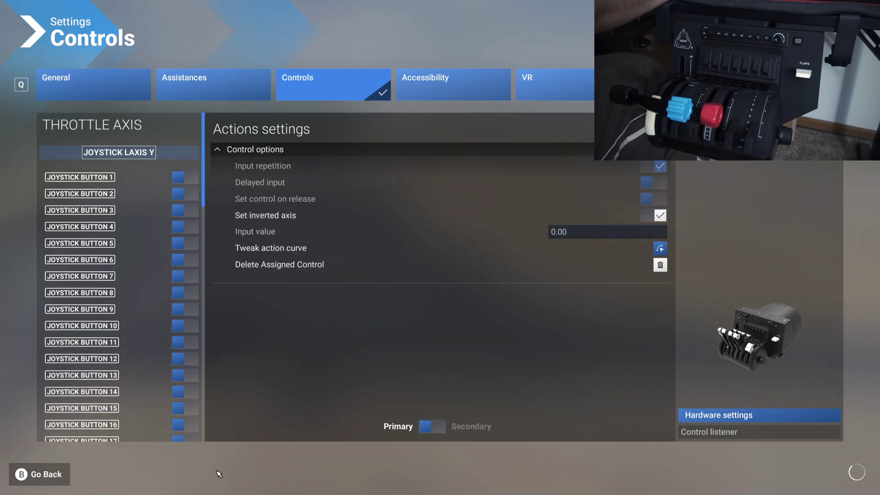
left_click(57, 477)
scroll(383, 365, "up", 3)
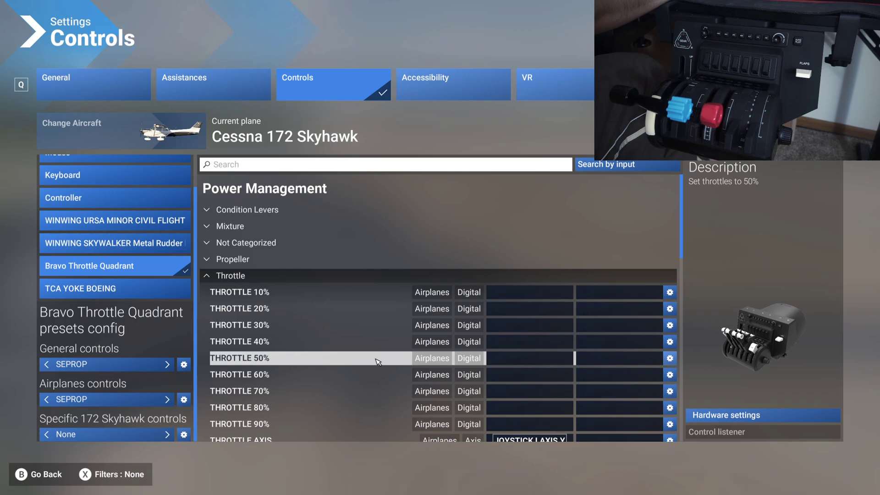
- Delete the PROPELLER 1 AXIS, PROPELLER 2 AXIS and TOGGLE FEATHER SWITCH 1 bindings
left_click(220, 275)
left_click(229, 259)
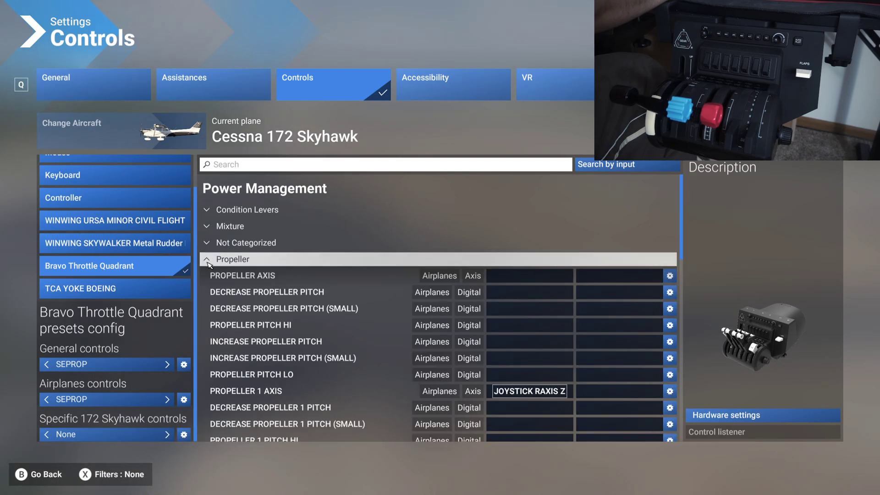
scroll(400, 335, "down", 3)
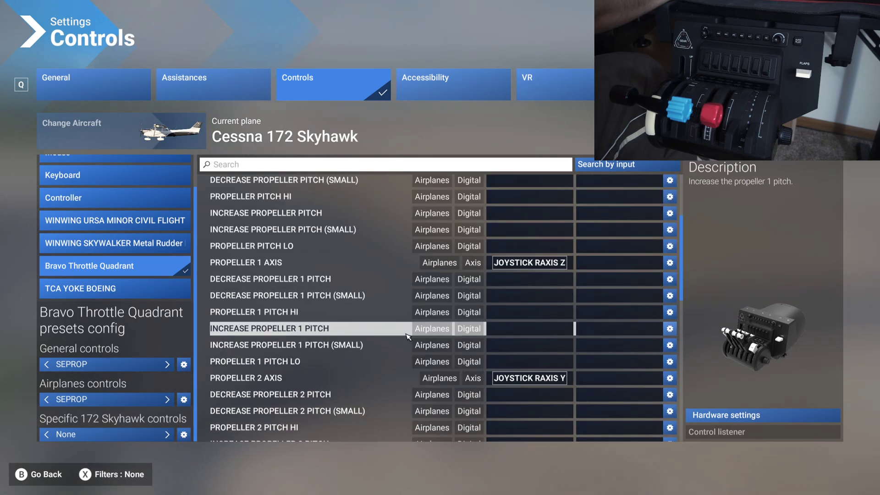
left_click(667, 263)
left_click(661, 265)
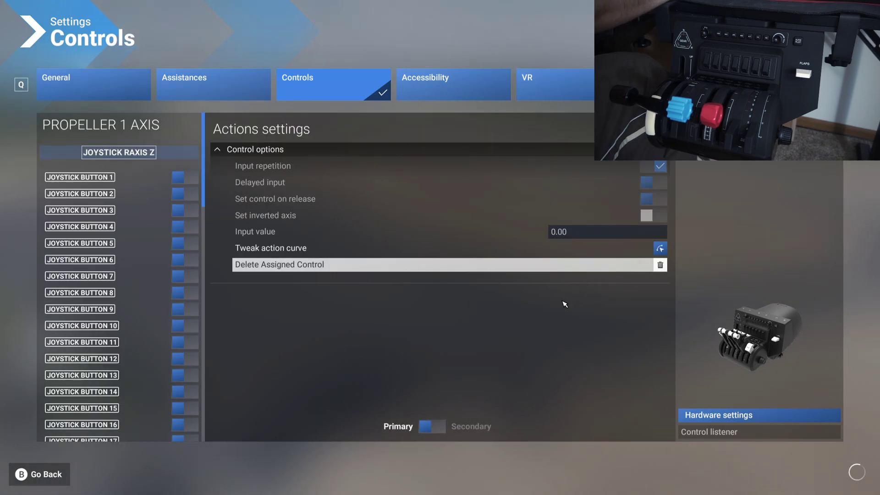
left_click(55, 472)
left_click(669, 378)
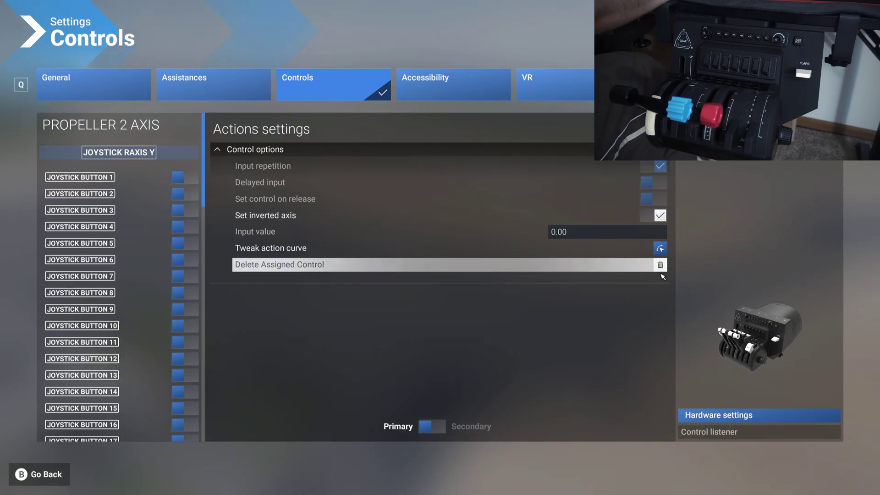
left_click(440, 265)
left_click(46, 474)
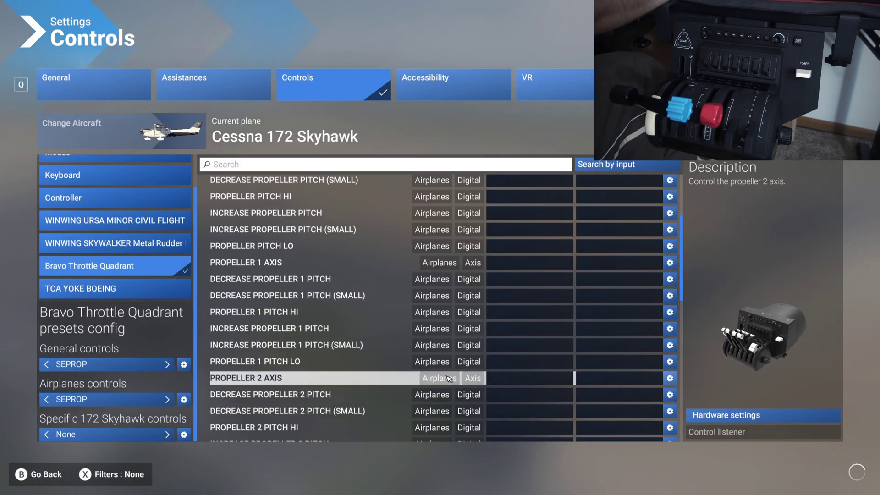
scroll(483, 374, "down", 4)
scroll(483, 374, "down", 5)
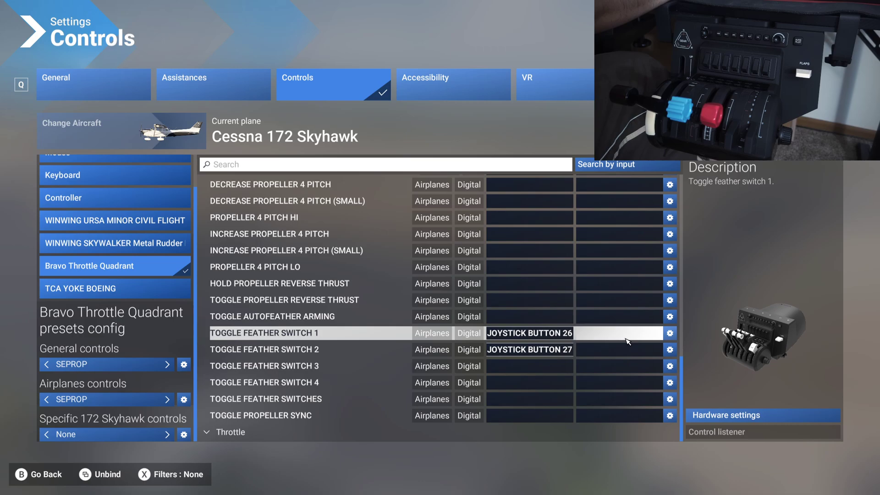
left_click(669, 333)
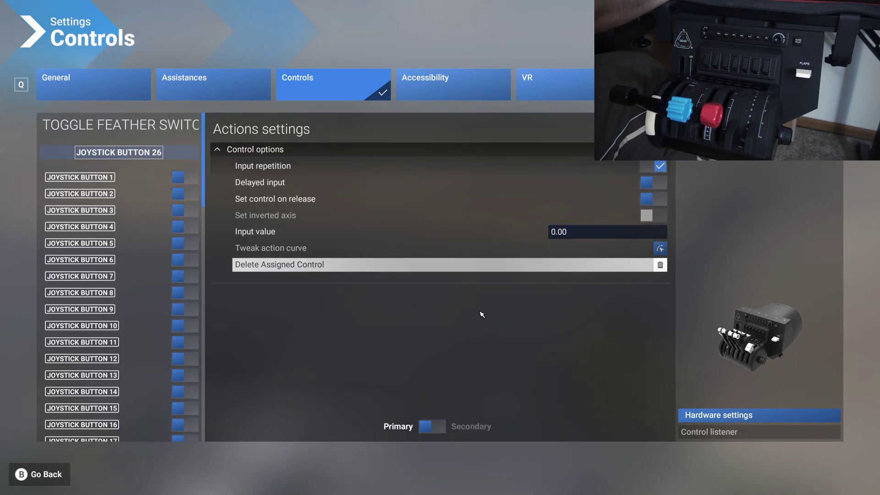
left_click(638, 265)
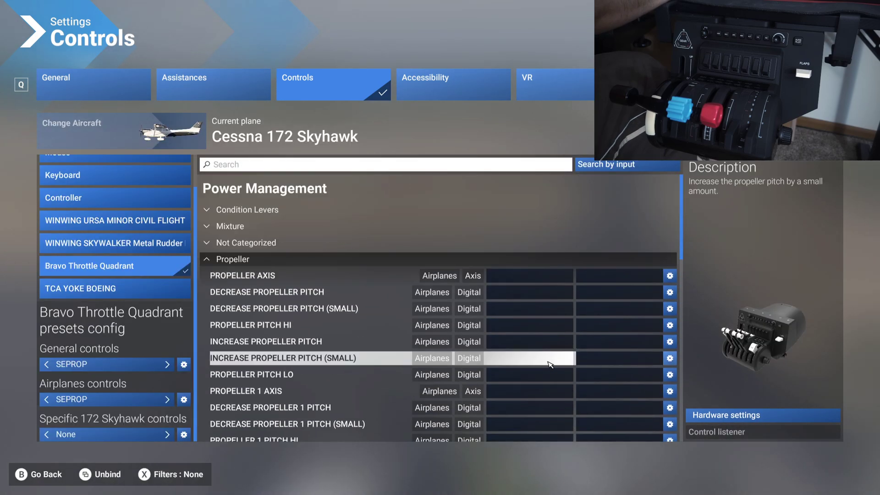
- Bind PROPELLER AXIS to JOYSTICK RAXIS Z, inverted, then show the Mixture group
left_click(507, 279)
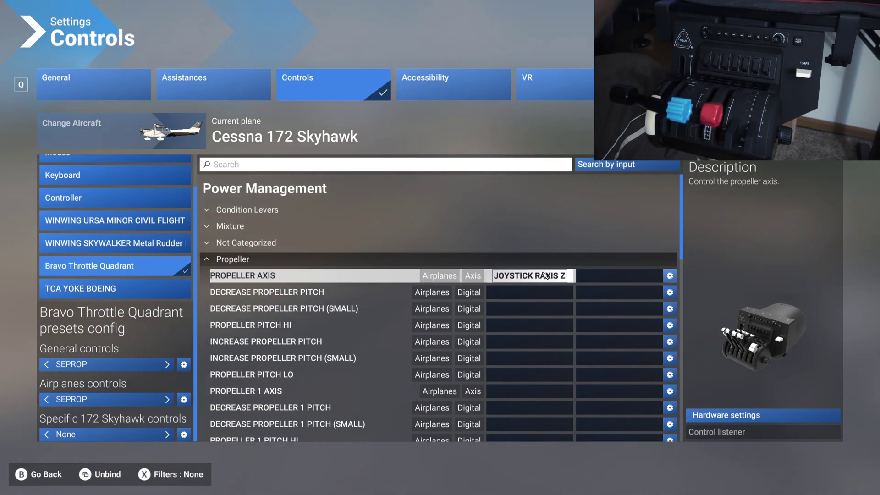
left_click(540, 273)
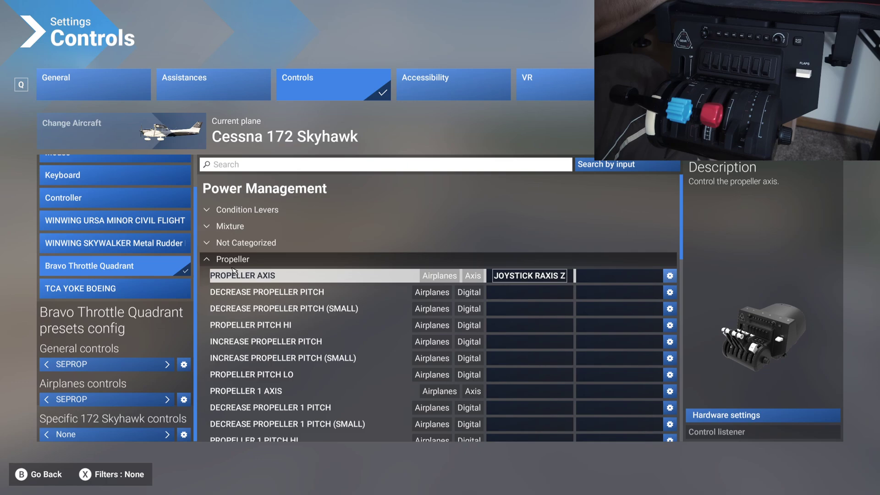
left_click(210, 260)
left_click(210, 260)
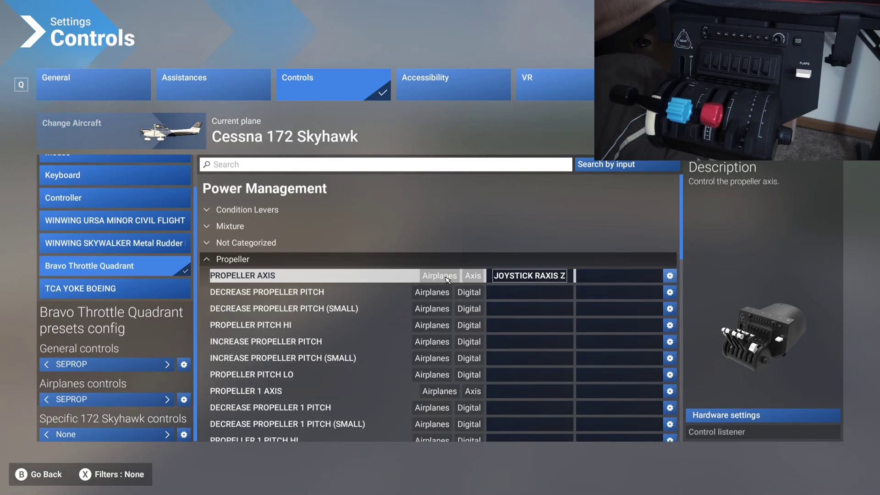
left_click(669, 276)
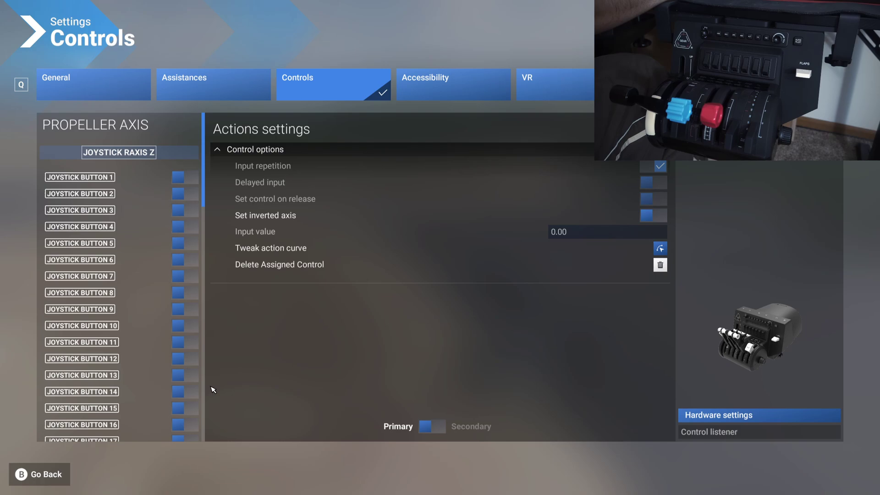
left_click(42, 480)
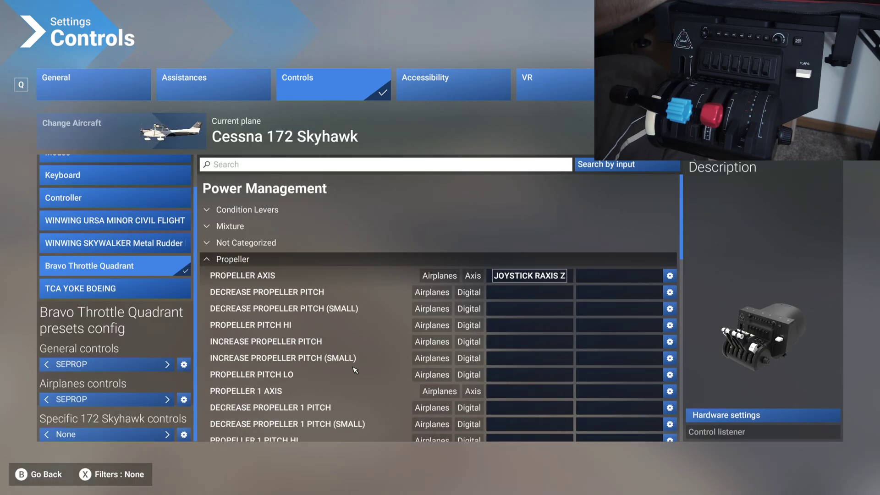
left_click(207, 260)
left_click(209, 228)
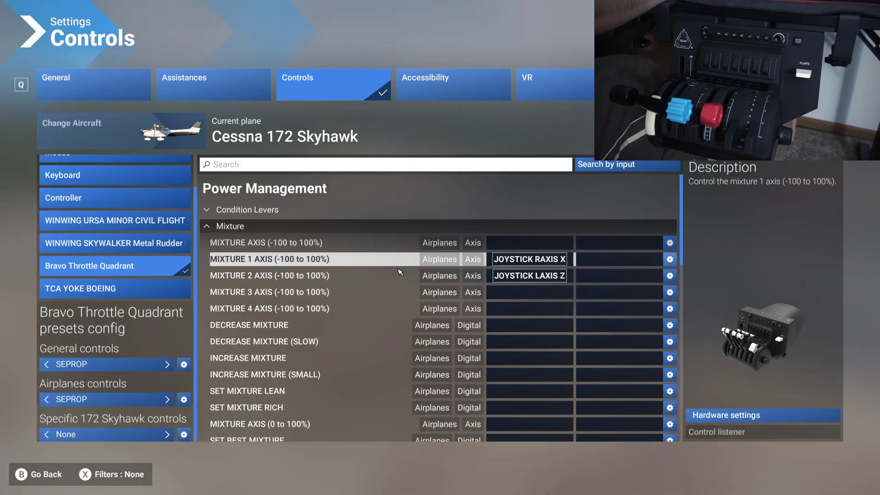
- Delete the DECREASE MIXTURE 1 and 2 bindings (joystick buttons 28 and 33)
left_click(670, 259)
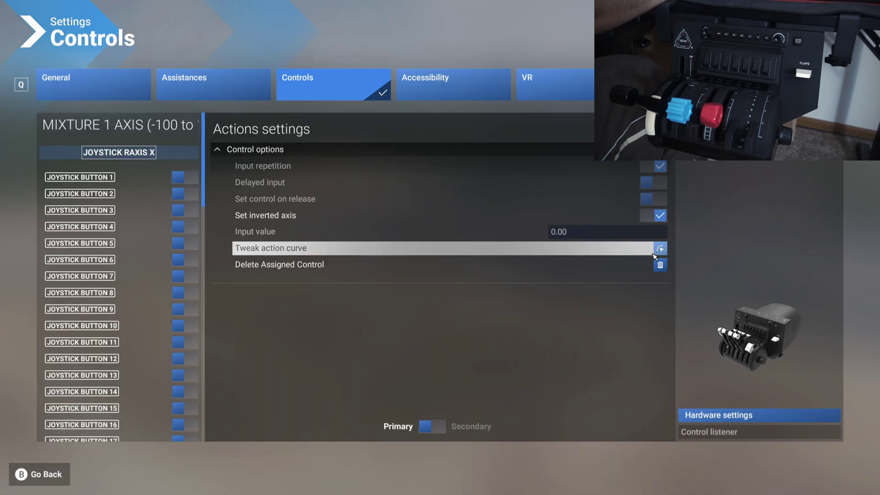
left_click(72, 479)
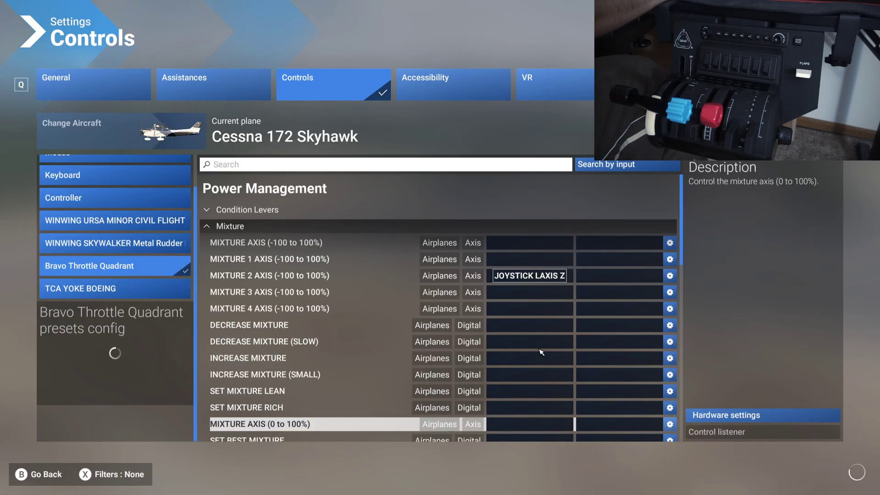
left_click(670, 275)
key("Escape")
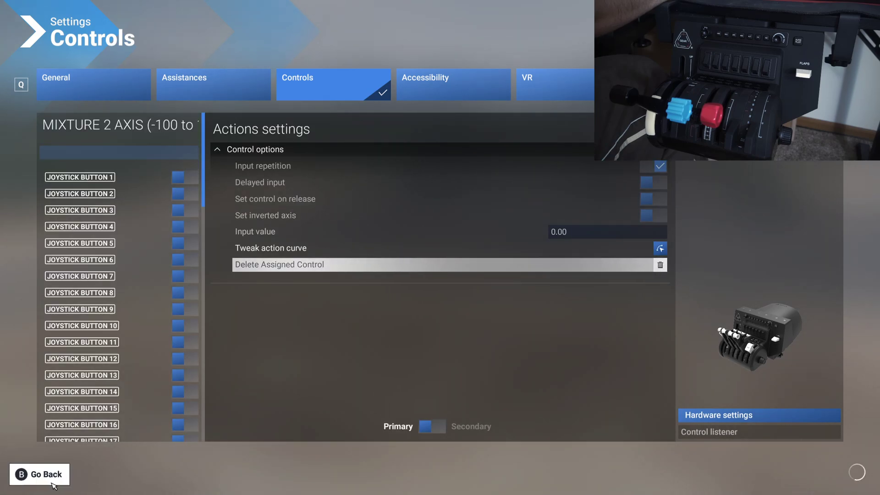
left_click(670, 328)
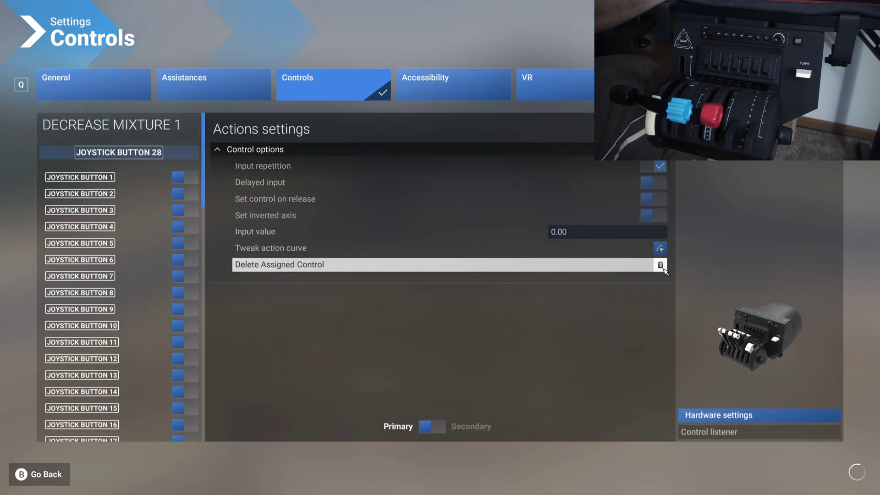
left_click(660, 261)
left_click(74, 477)
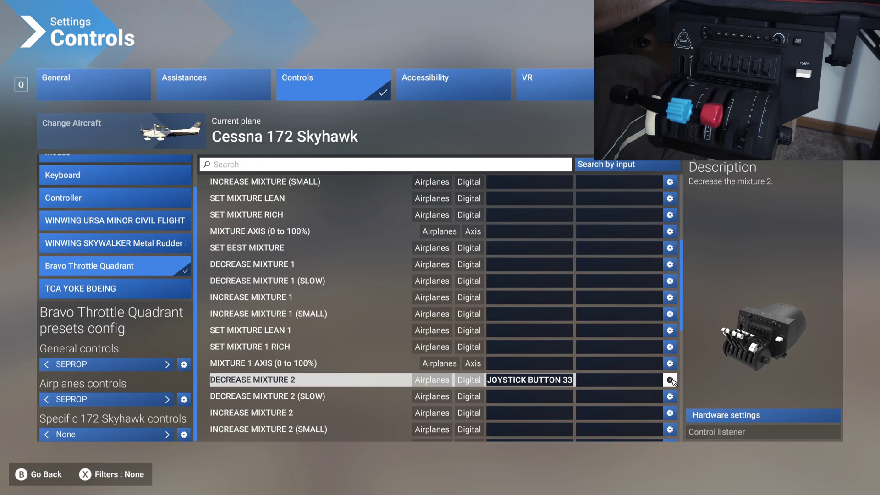
left_click(670, 379)
left_click(642, 265)
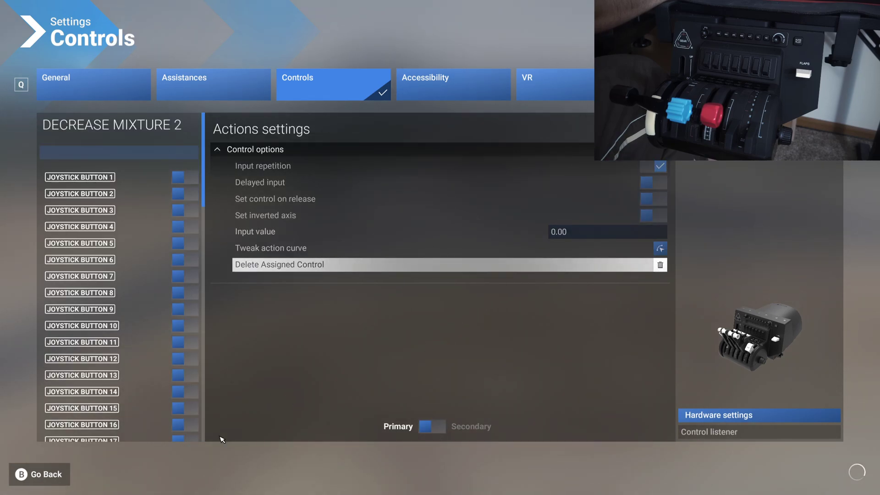
left_click(43, 475)
- Bind MIXTURE AXIS (0 to 100%) to JOYSTICK RAXIS Y with Set inverted axis ticked
scroll(540, 374, "down", 7)
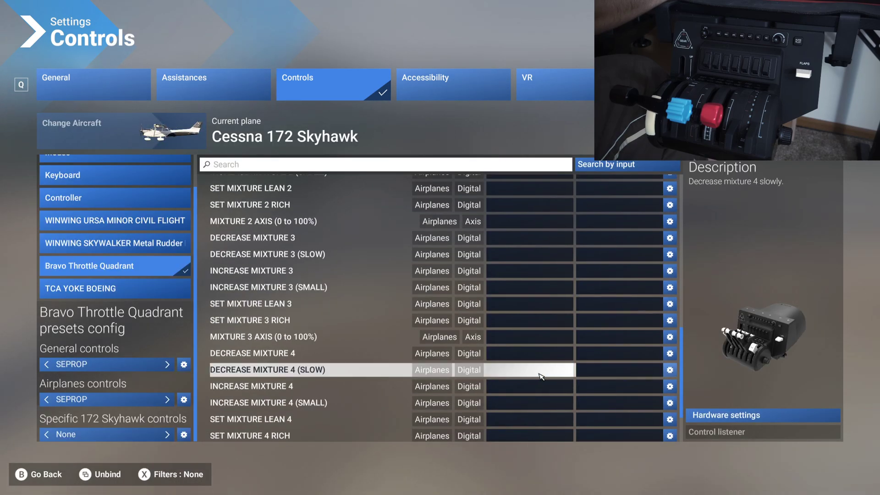
scroll(541, 376, "up", 4)
scroll(541, 377, "up", 10)
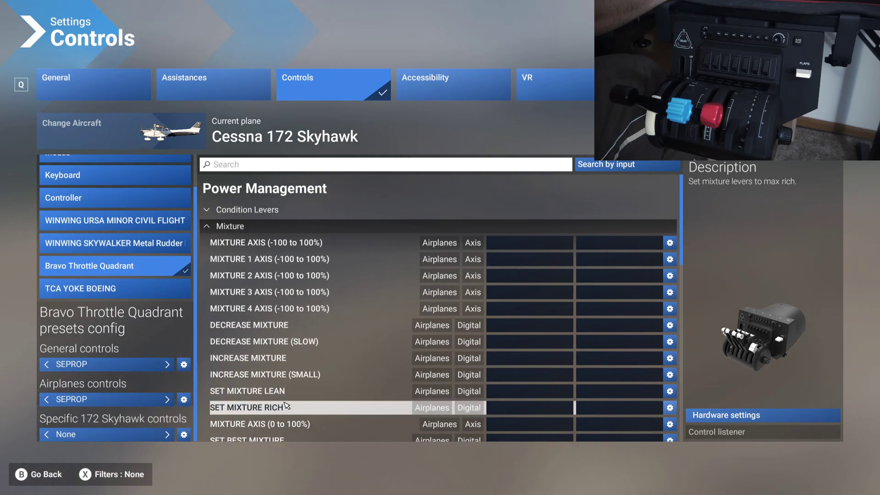
scroll(296, 390, "down", 2)
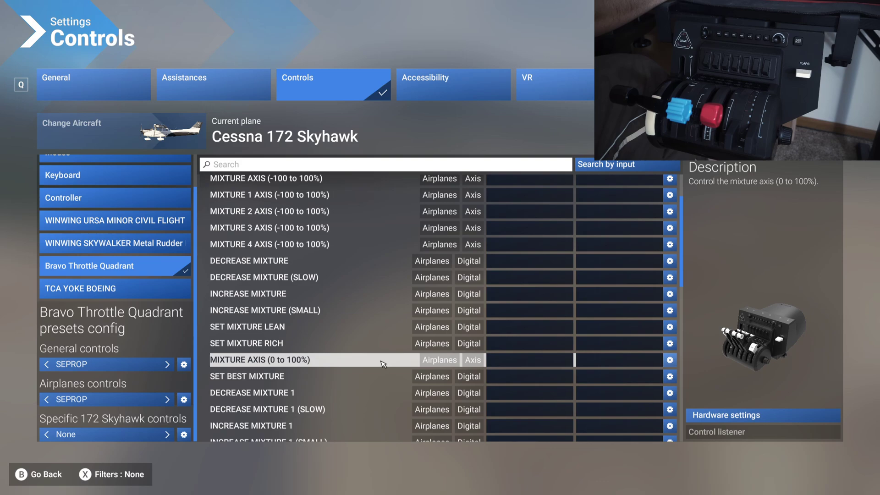
left_click(525, 362)
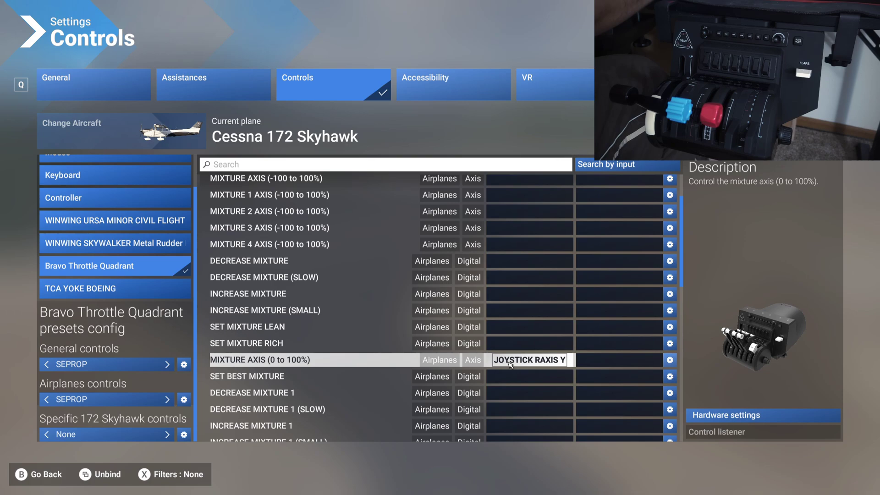
left_click(671, 360)
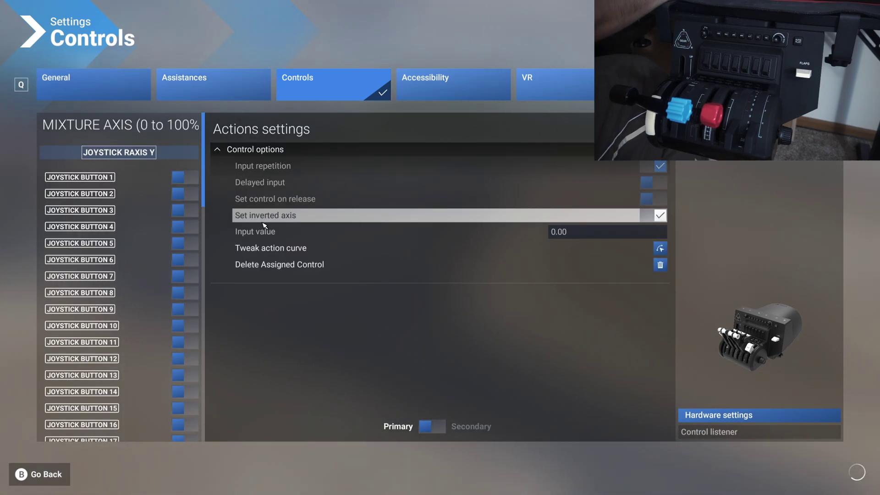
key("Escape")
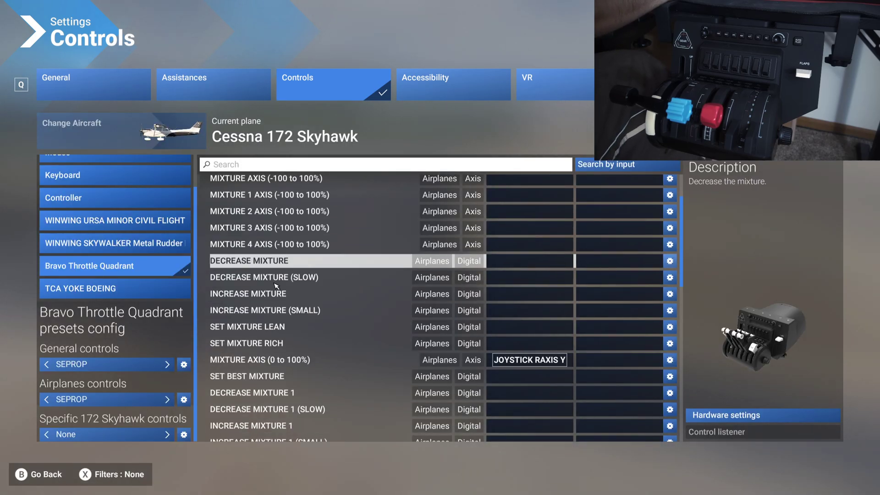
left_click(48, 478)
- Resume the flight, set the Skyhawk's yoke visibility to Hidden, and pause again
left_click(54, 479)
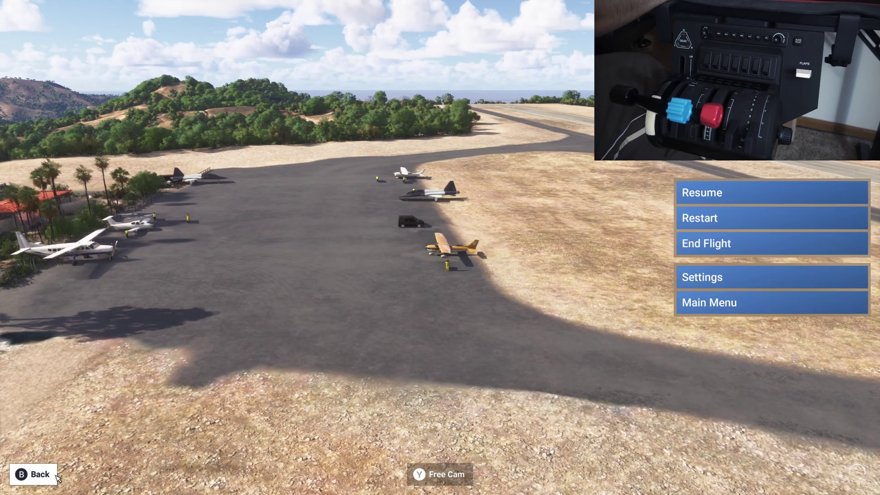
key("Escape")
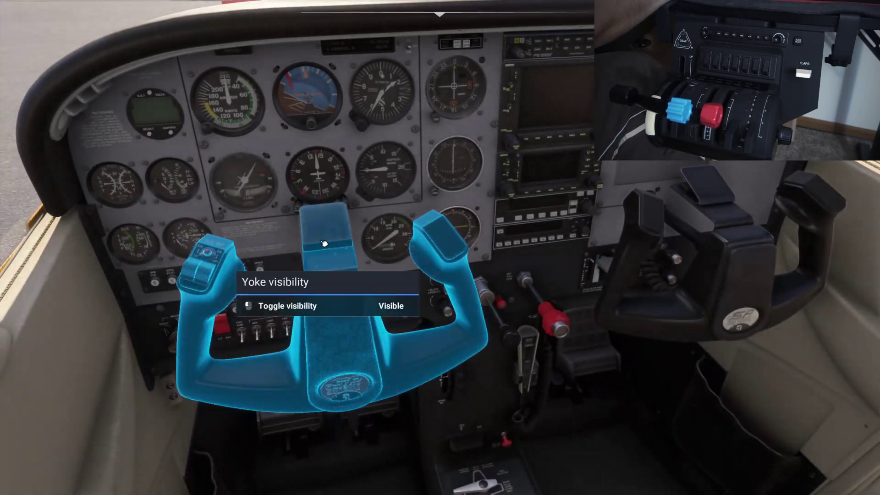
left_click(326, 245)
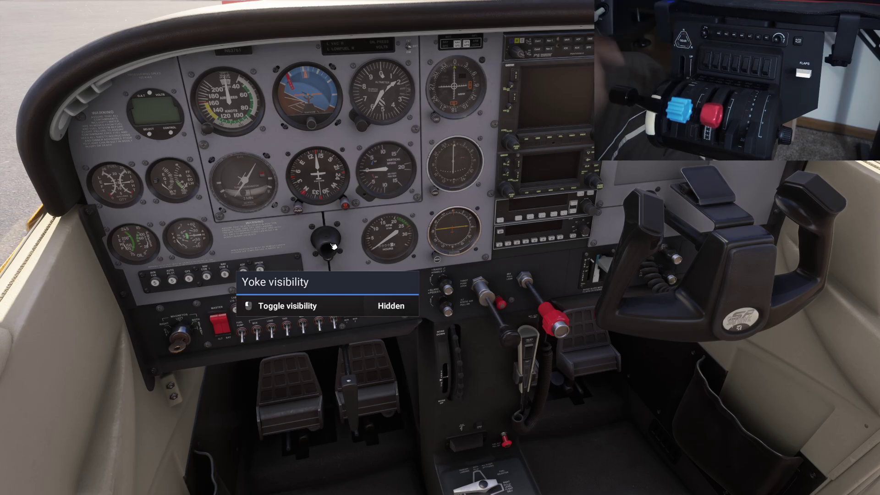
key("Escape")
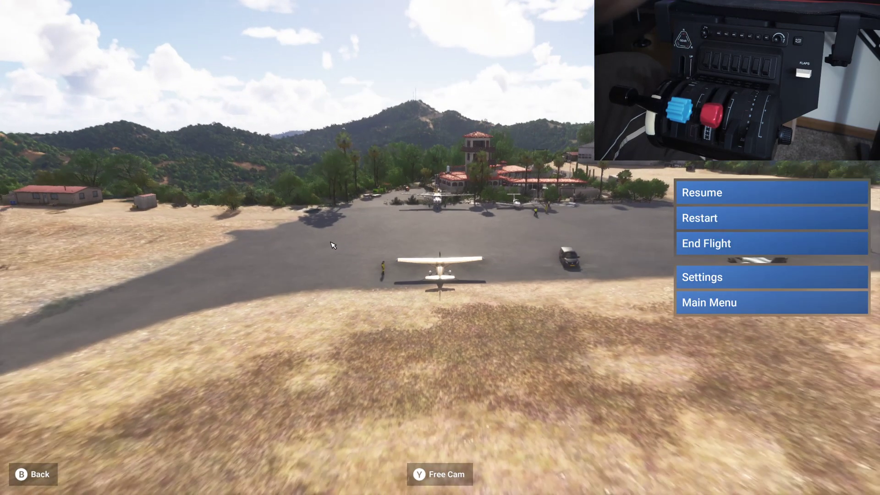
- Reopen the Controls settings and search the bindings for gear
left_click(716, 277)
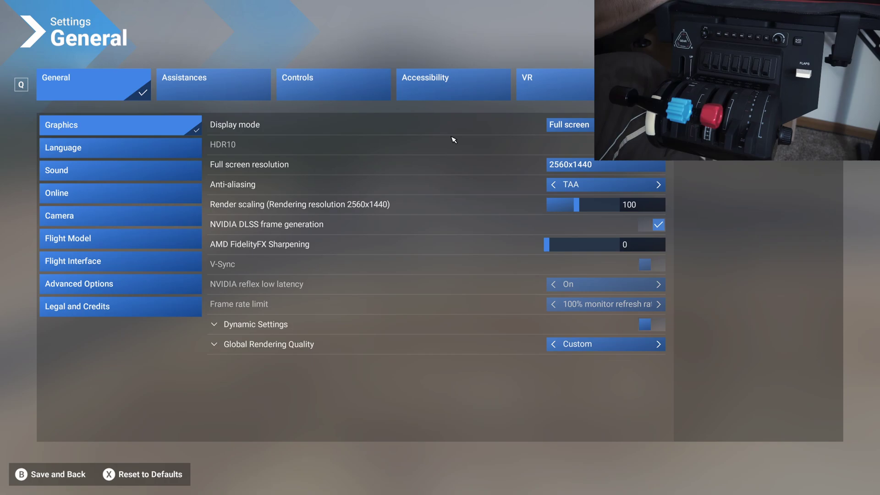
left_click(359, 91)
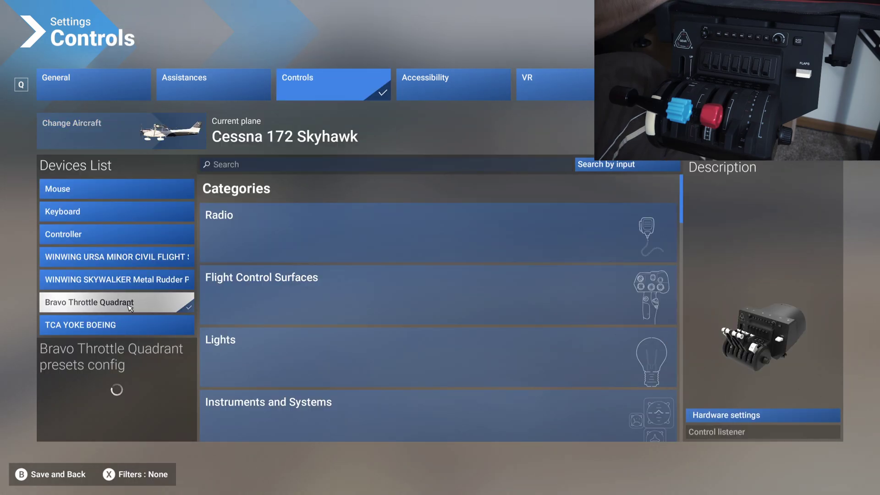
scroll(154, 345, "down", 1)
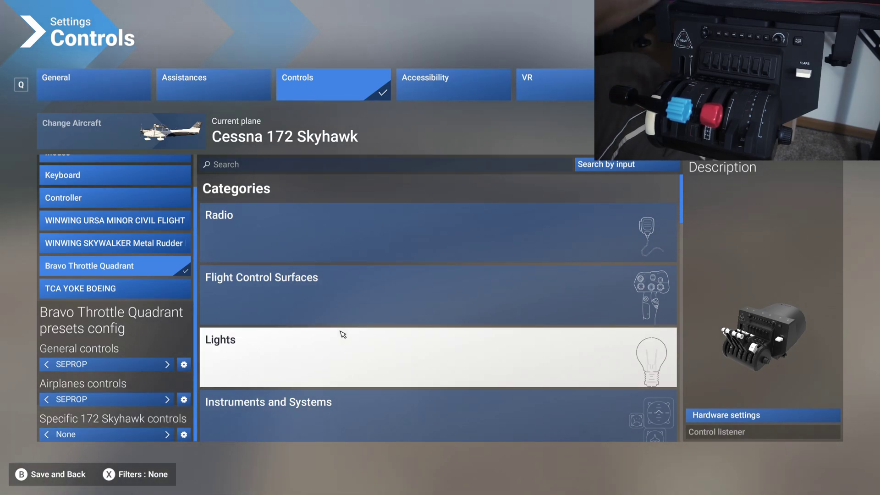
left_click(310, 170)
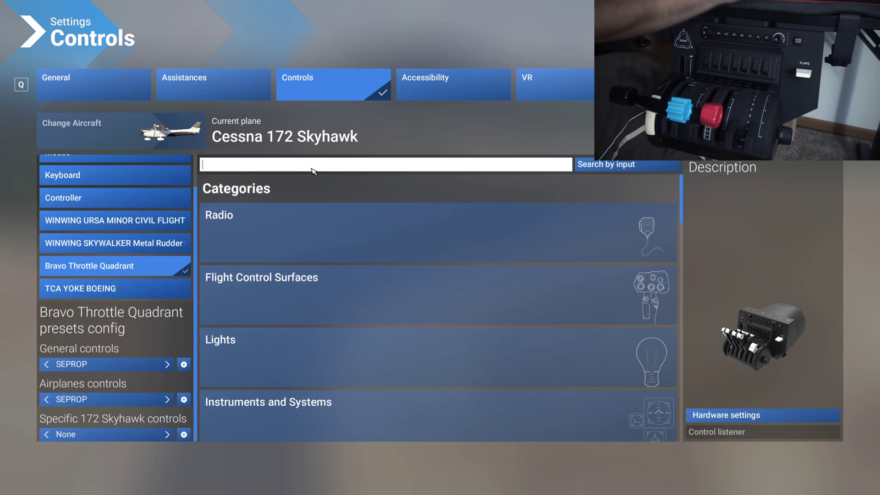
type("gear")
key("Return")
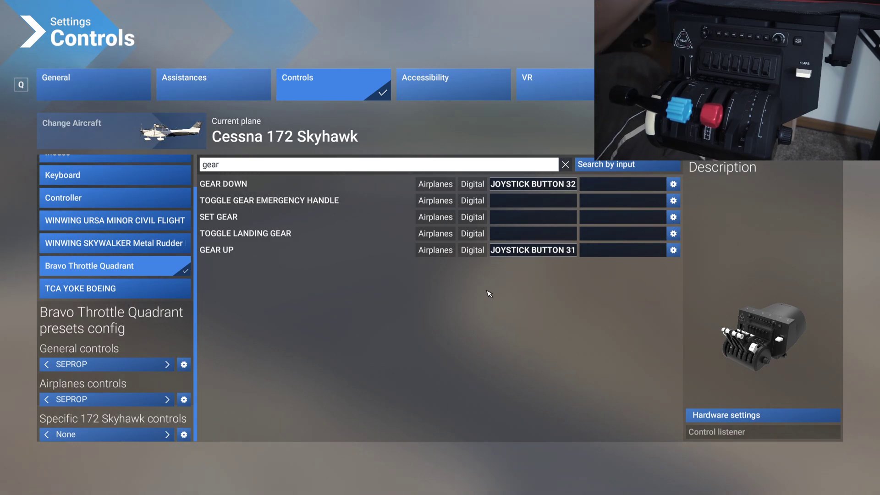
- Bind GEAR UP to joystick button 31 and GEAR DOWN to joystick button 32
left_click(516, 251)
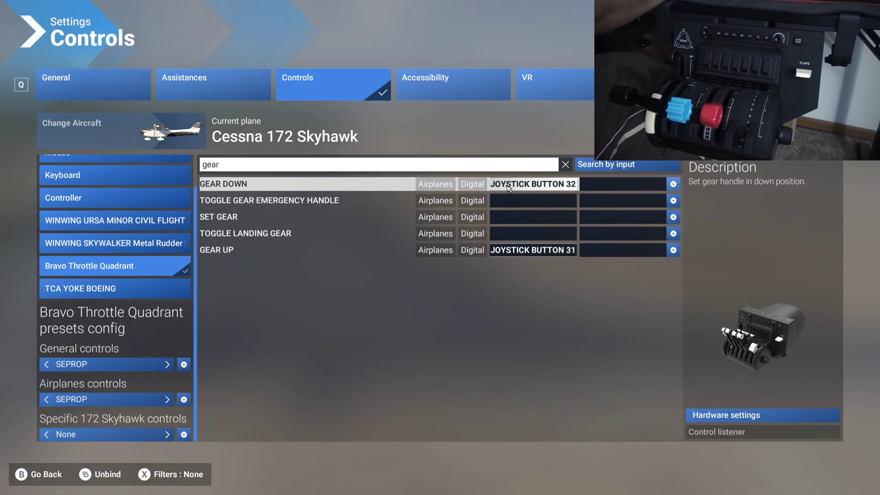
left_click(509, 185)
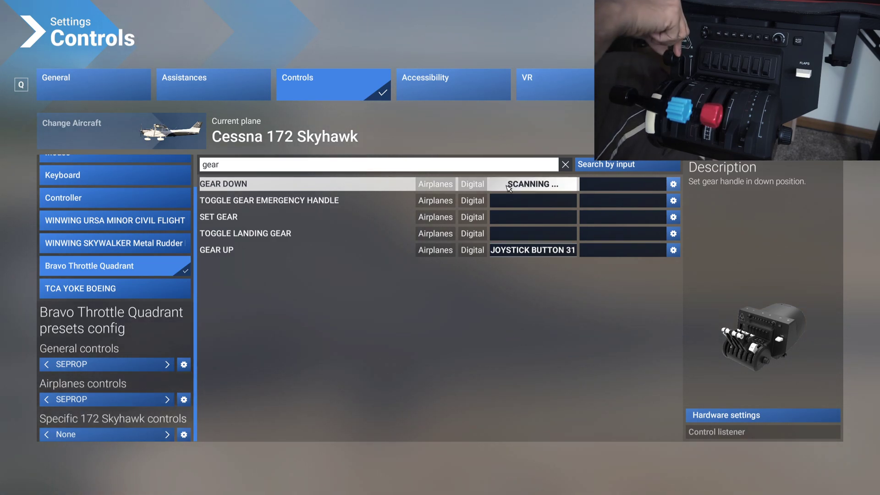
left_click(509, 184)
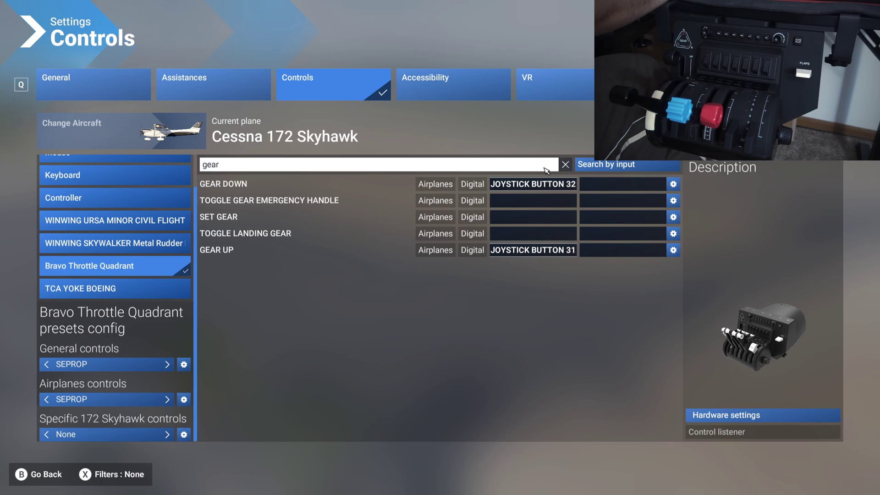
left_click(524, 170)
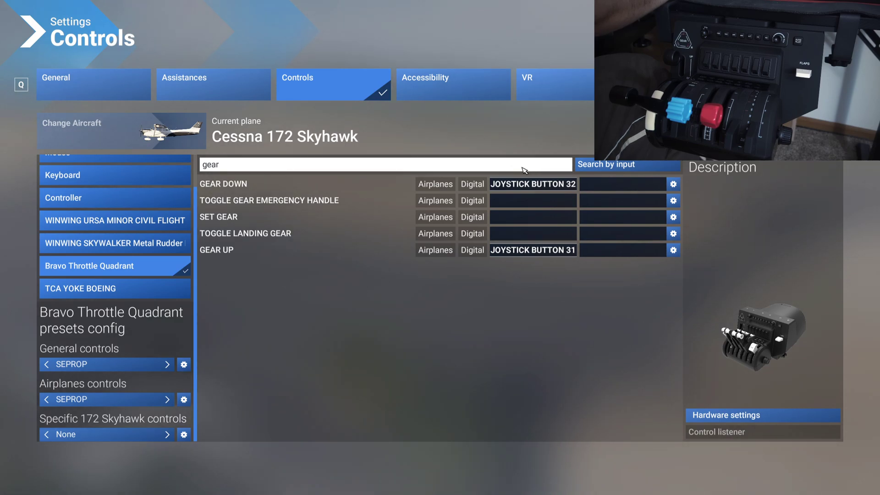
- Bind INCREASE FLAPS to button 15 and DECREASE FLAPS to button 16, then filter to Assigned controls
key("BackSpace")
key("BackSpace")
key("BackSpace")
key("BackSpace")
type("f")
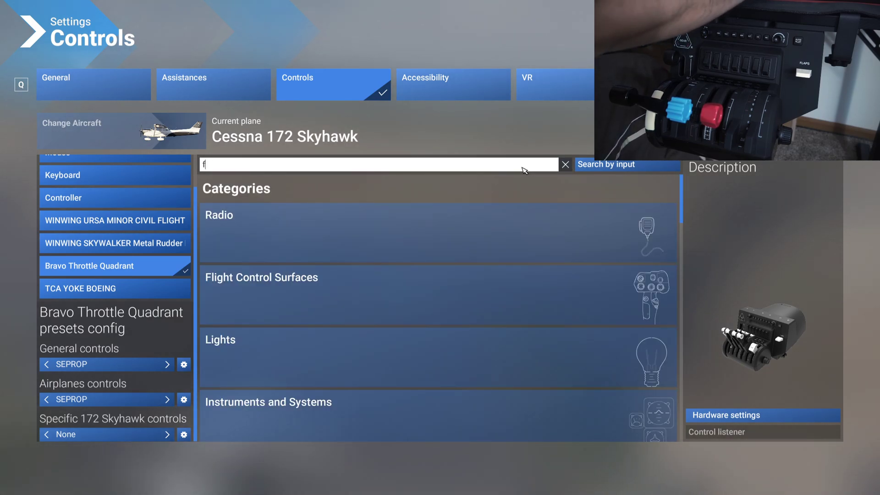
type("laps")
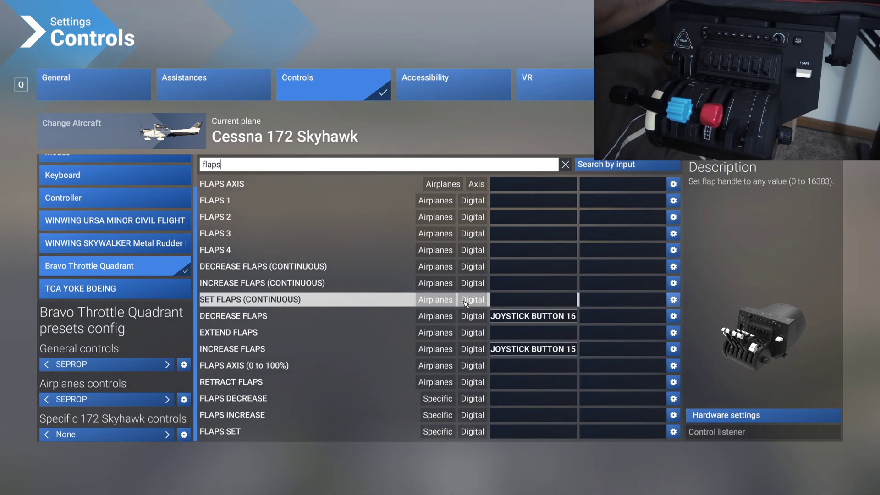
left_click(543, 353)
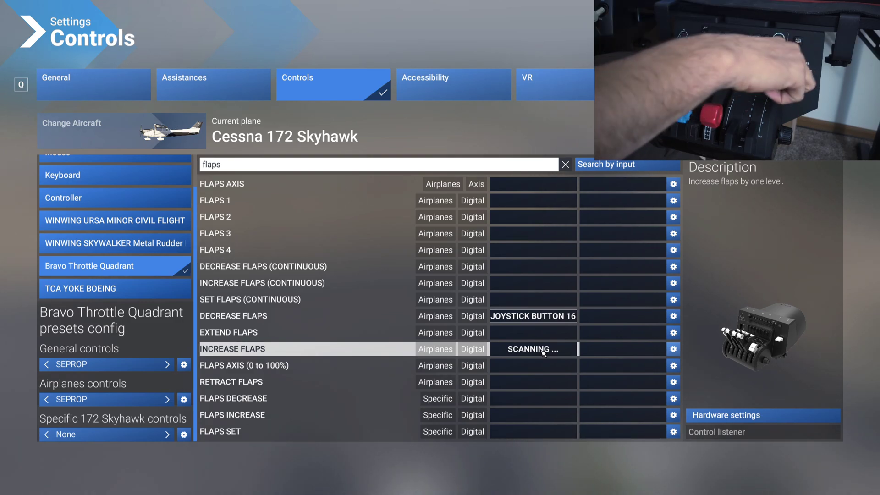
left_click(535, 319)
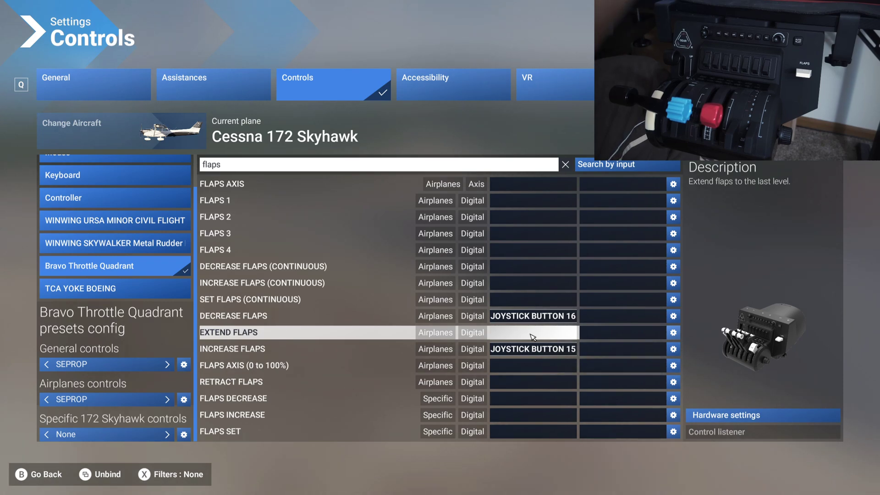
left_click(164, 478)
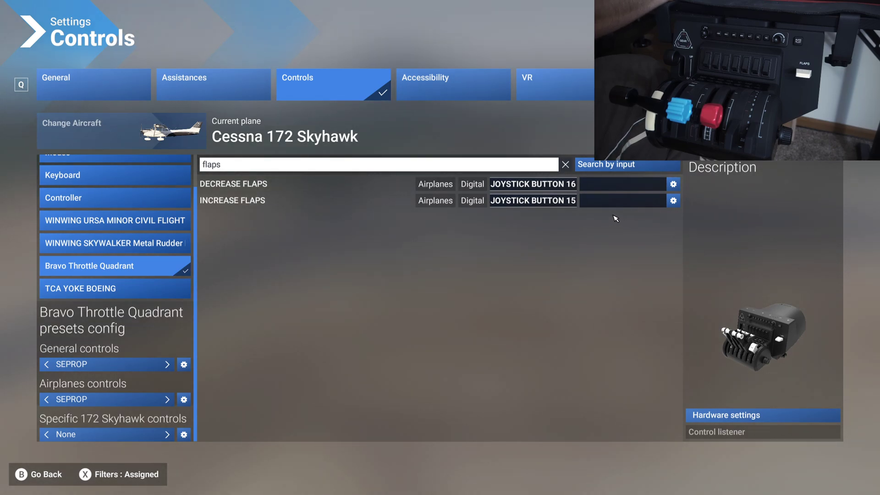
left_click(567, 165)
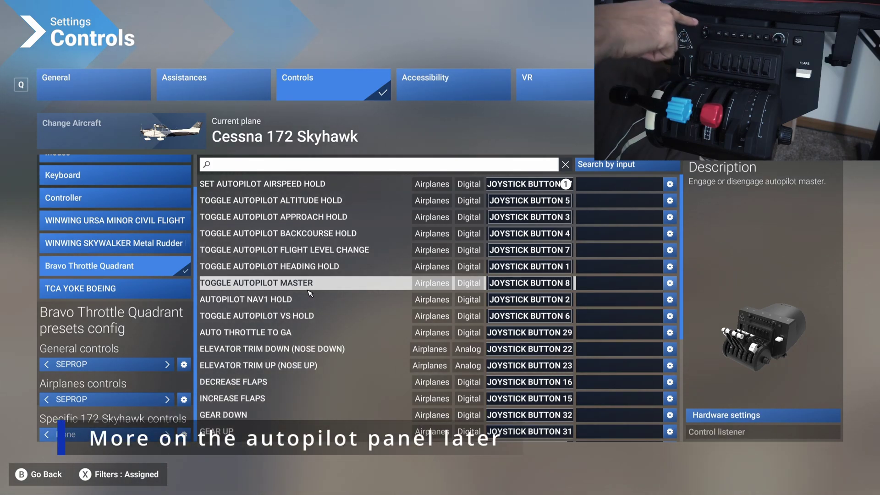
- Find the battery control and bind SET MASTER BATTERY to joystick button 47
key("x")
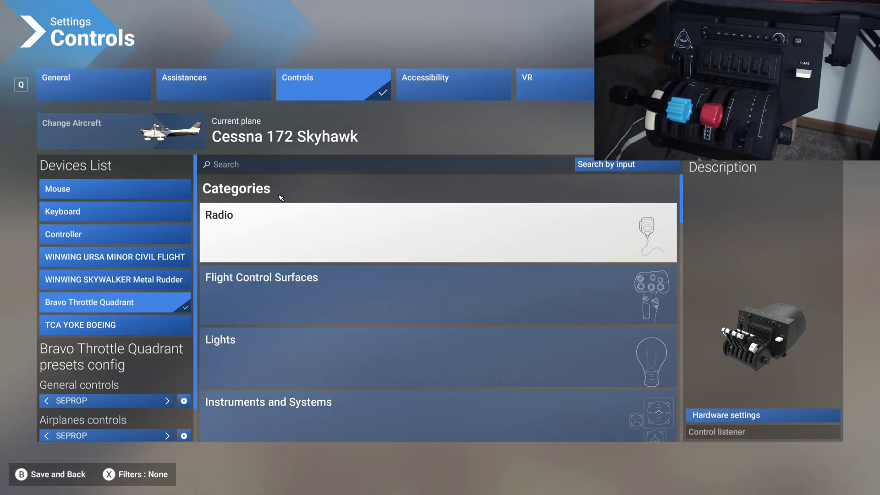
left_click(266, 168)
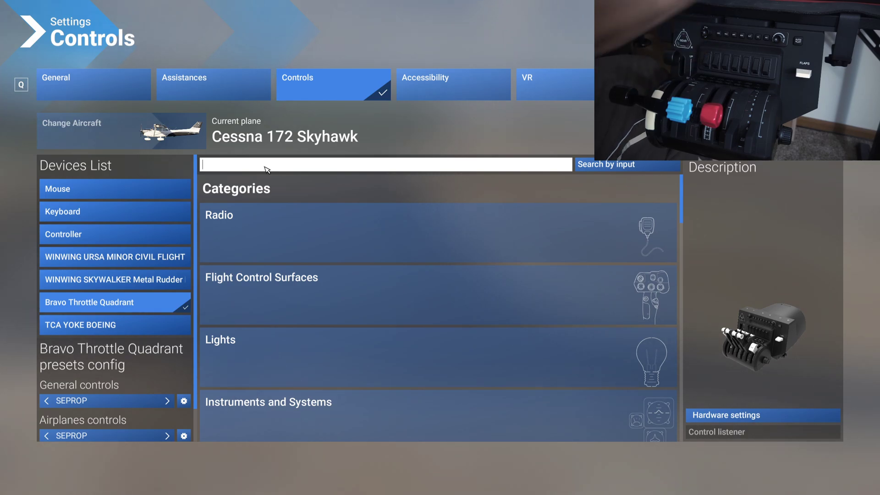
type("battery")
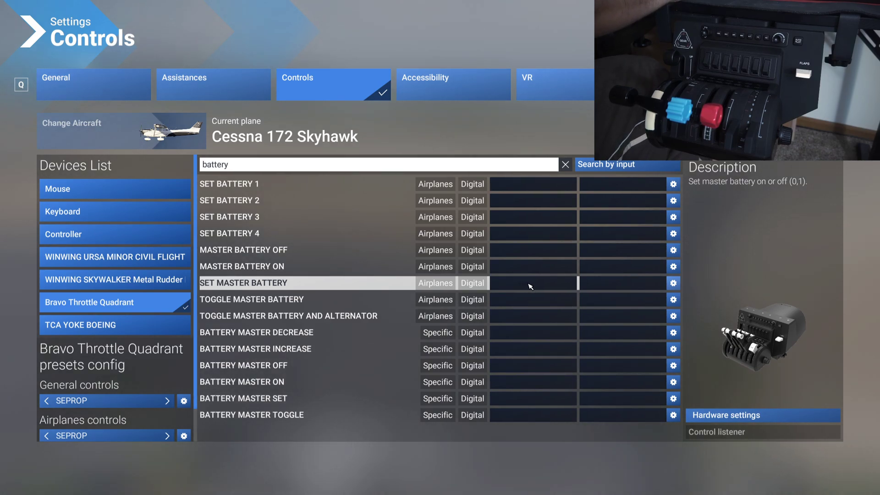
left_click(530, 284)
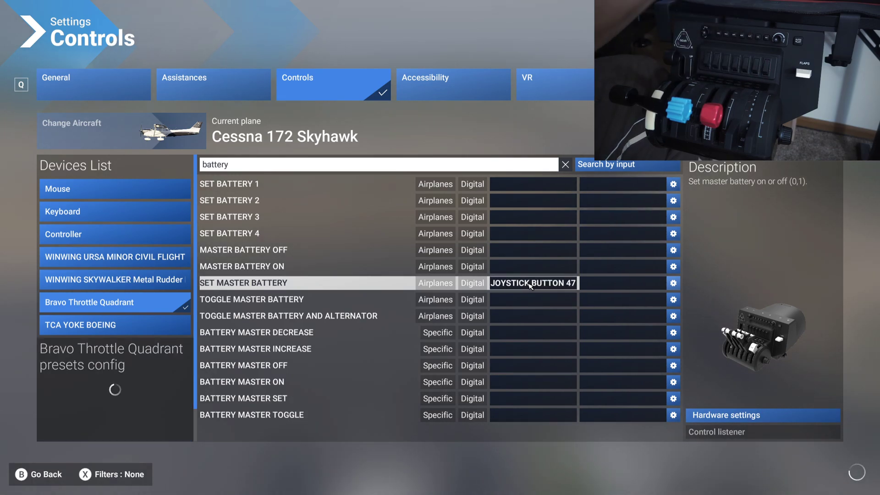
left_click(249, 166)
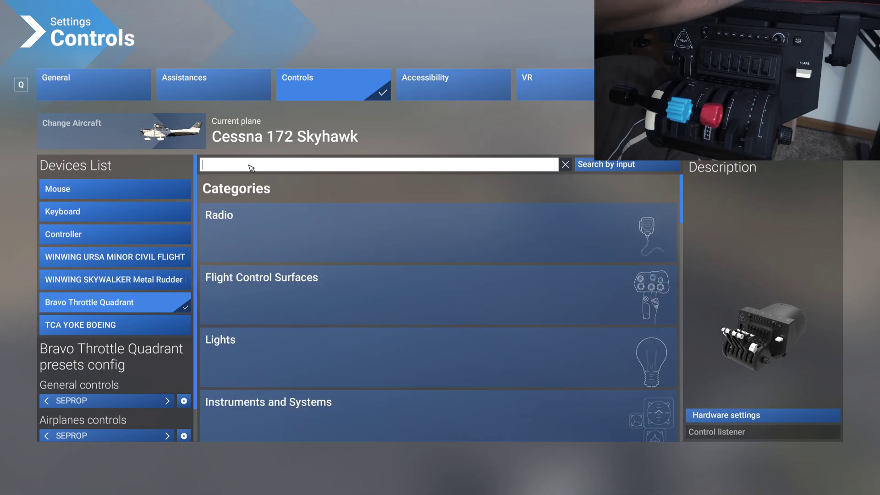
- Bind SET AVIONICS MASTER to joystick button 45, then clear the search
type("av")
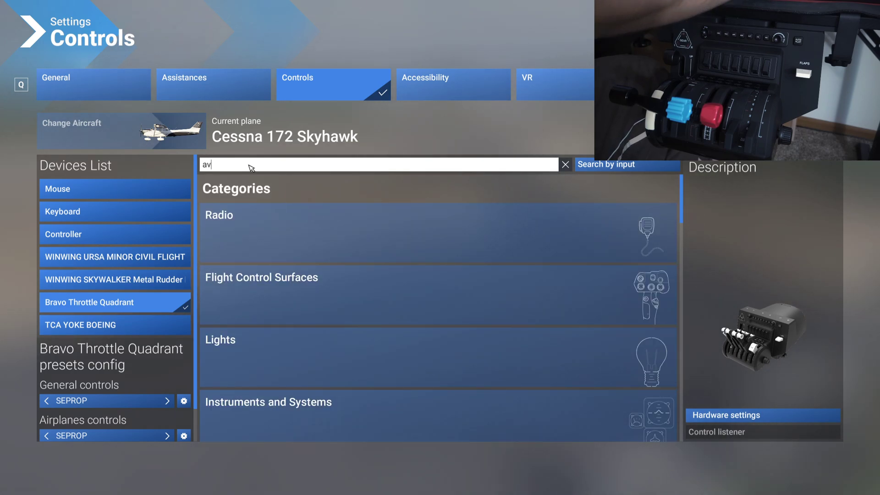
type("ionics")
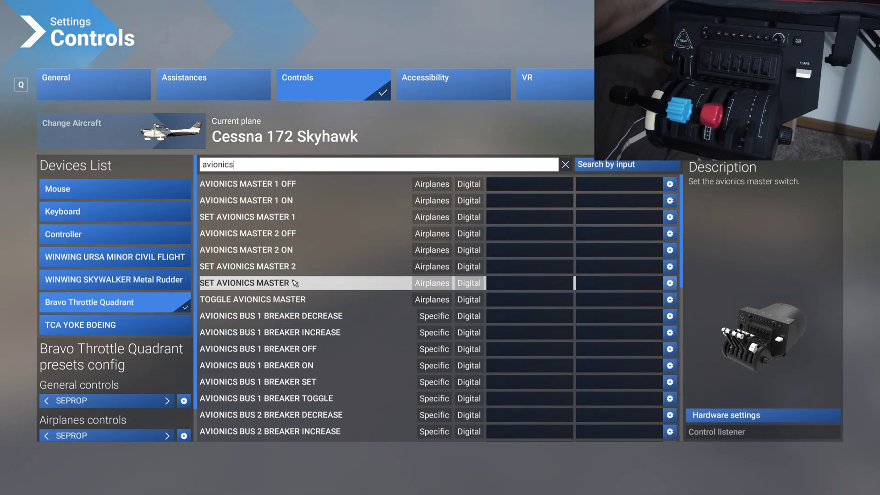
left_click(526, 289)
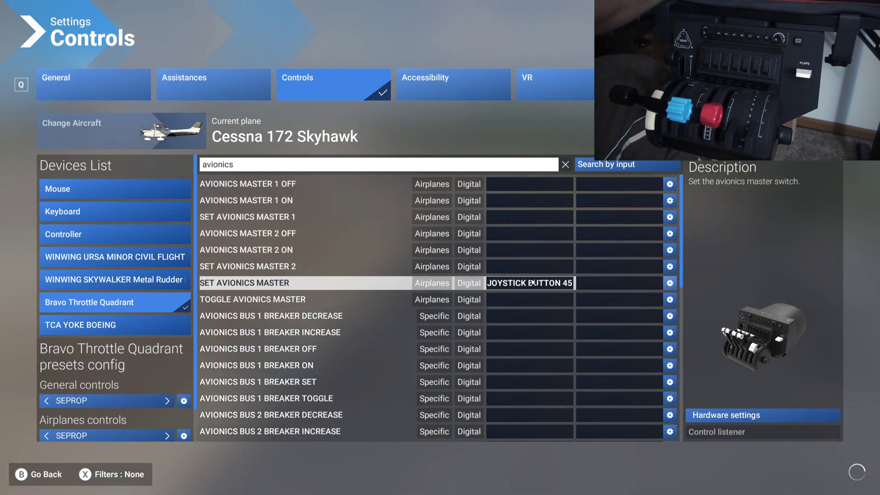
left_click(507, 167)
key("ctrl+a")
key("BackSpace")
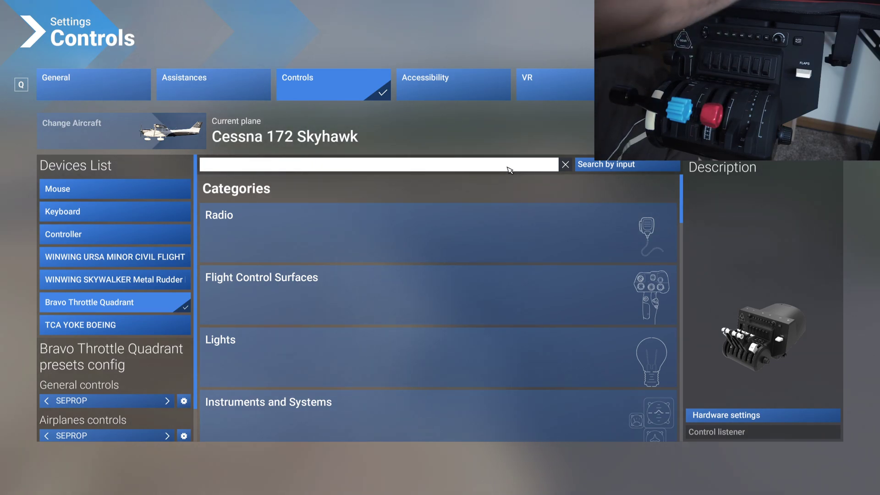
- Find the beacon control and bind SET BEACON LIGHTS to joystick button 43
type("rotat")
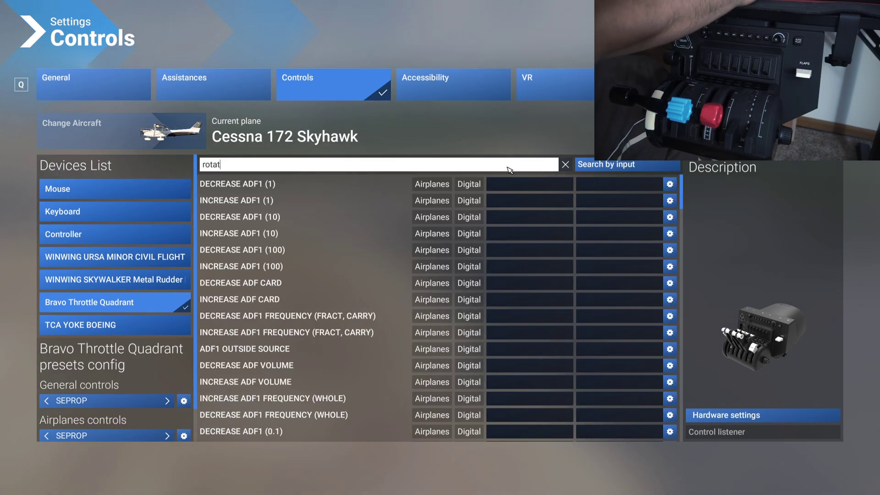
type("ing")
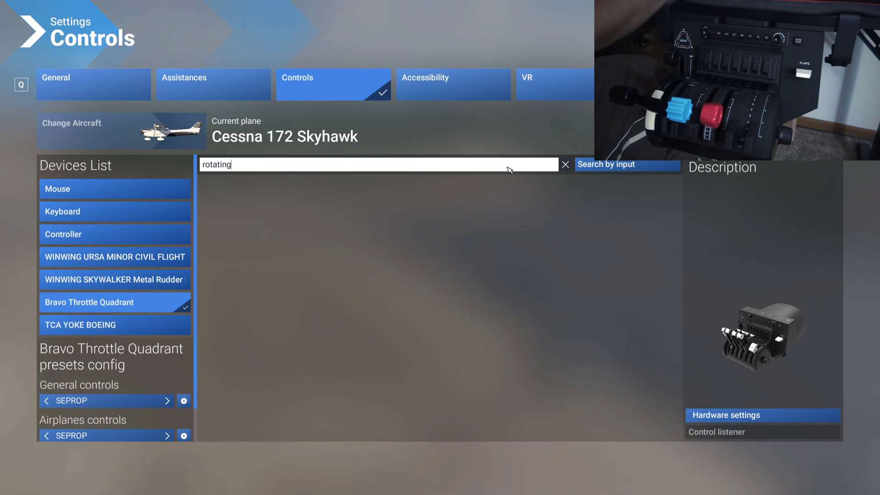
key("ctrl+a")
type("b")
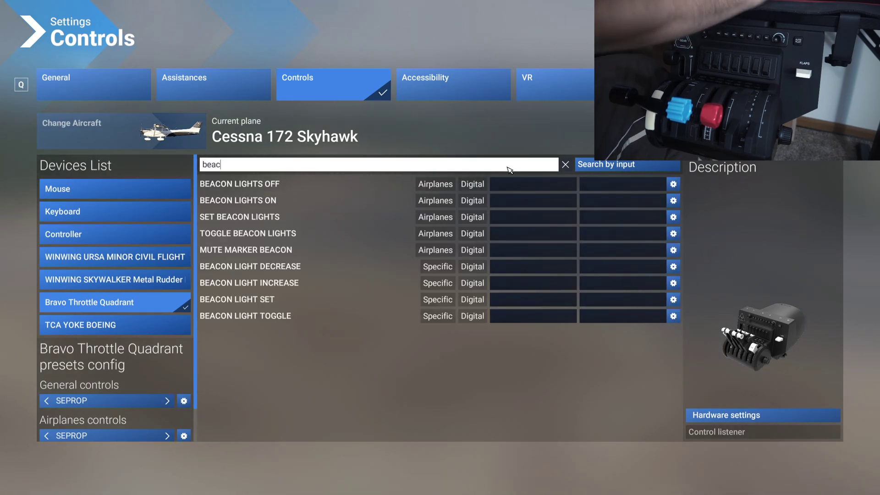
left_click(552, 219)
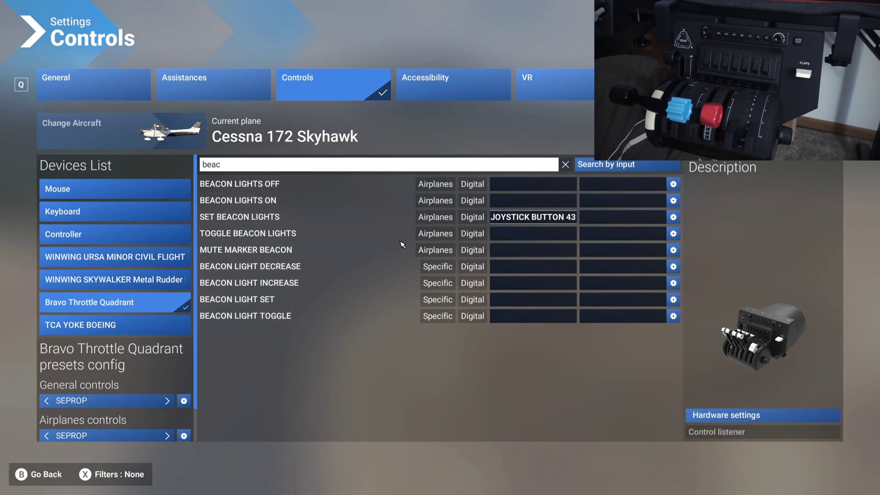
- Exit settings to the Cessna 172 cockpit and hide the yoke to reveal the switch panel
left_click(32, 476)
left_click(33, 477)
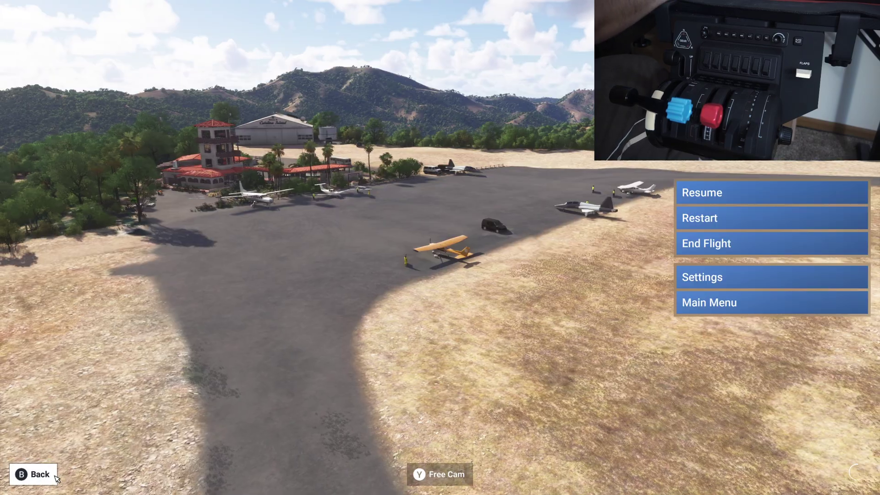
key("Escape")
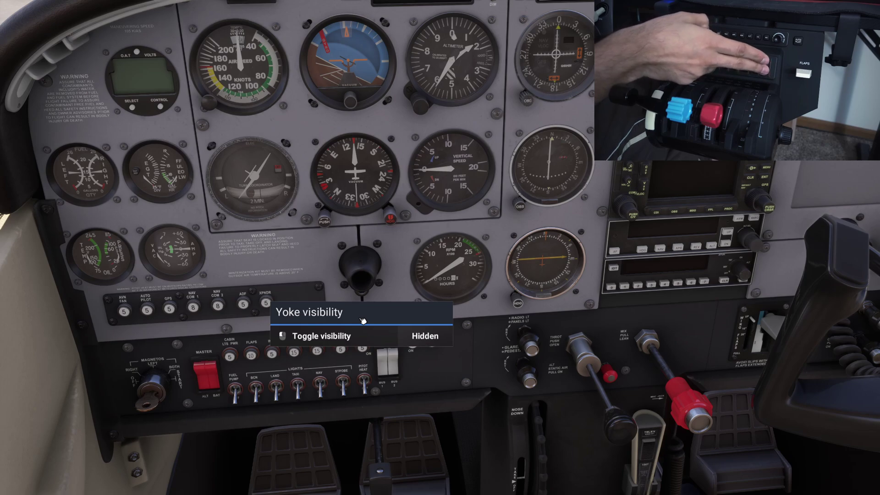
left_click(362, 321)
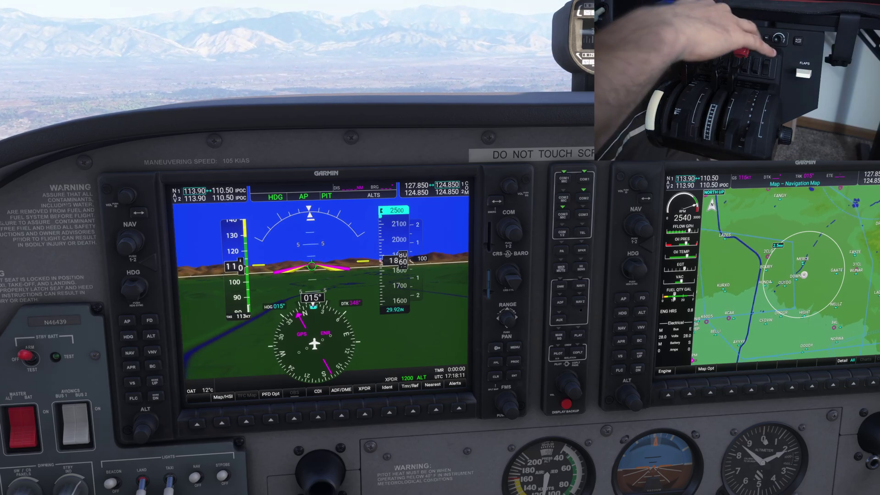
- Engage autopilot vertical speed mode and set the climb target to 600 FPM
key("ctrl+v")
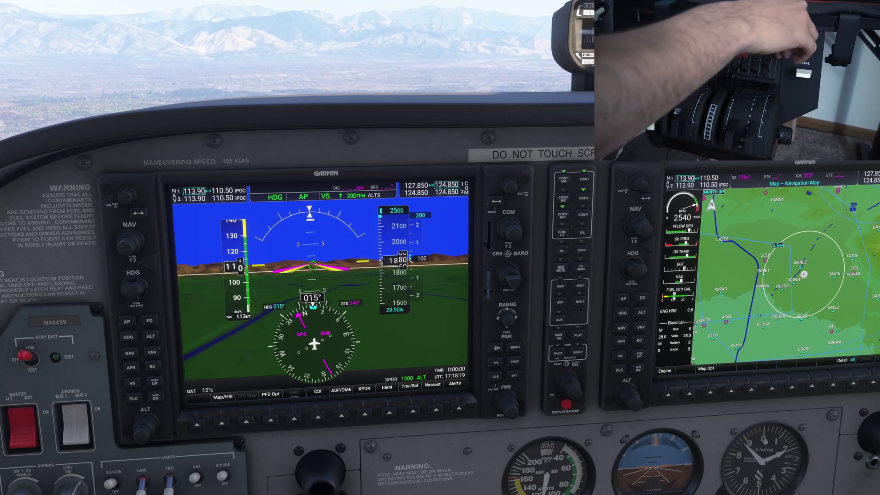
key("Page_Up")
key("Page_Up")
key("Page_Up")
key("Page_Up")
key("Page_Up")
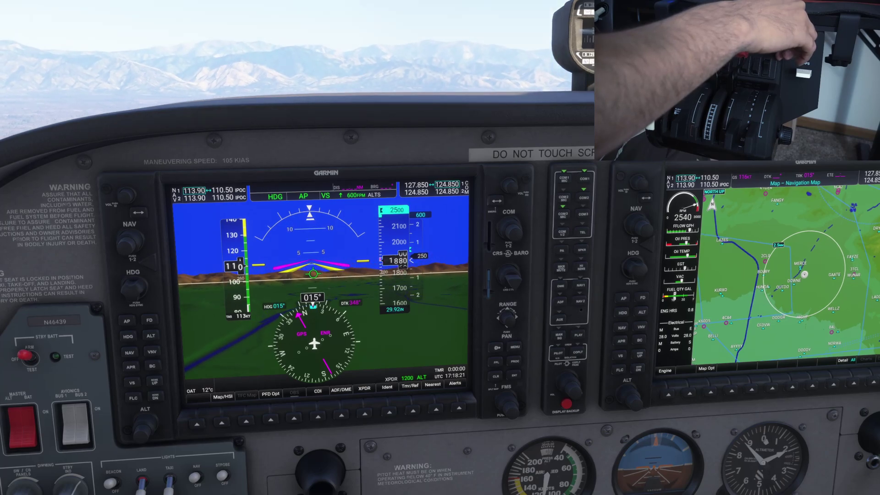
key("Page_Down")
key("Page_Down")
key("Page_Down")
key("Page_Down")
key("Page_Up")
key("Page_Up")
key("Page_Up")
key("Page_Up")
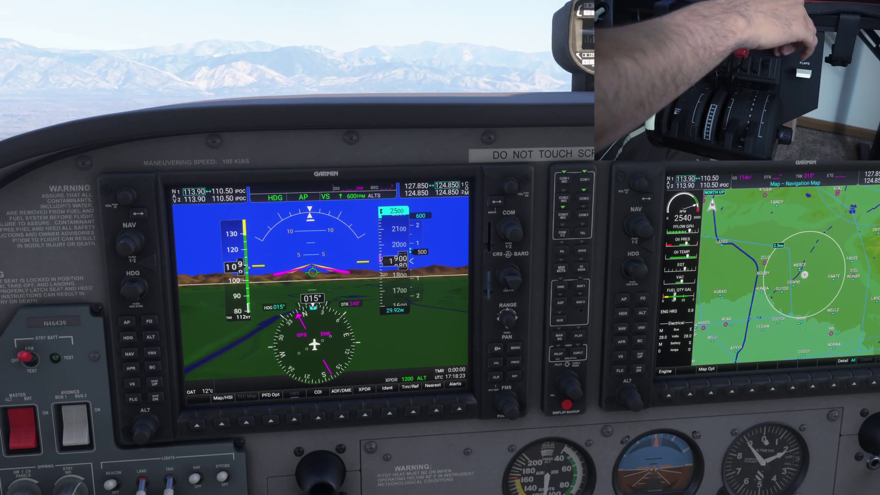